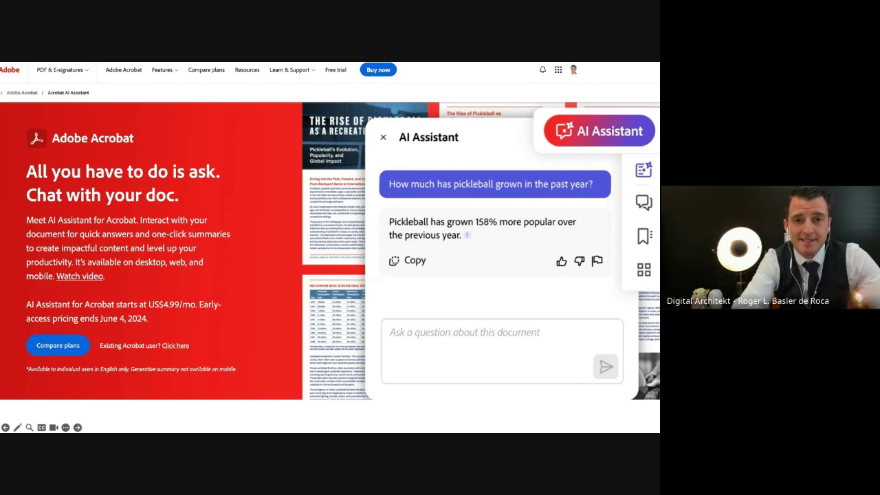
- Advance from the Acrobat AI Assistant slide to the ChatDOC demo of the Landesbauordnung synopsis
key("Right")
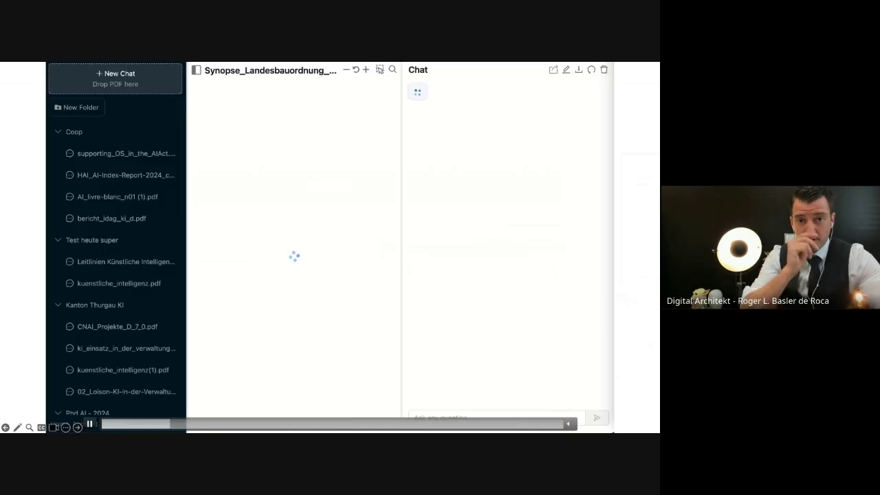
- Hide the file list and ask 'was steht in diesem Dokument? Bitte fasse zusammen'
left_click(197, 71)
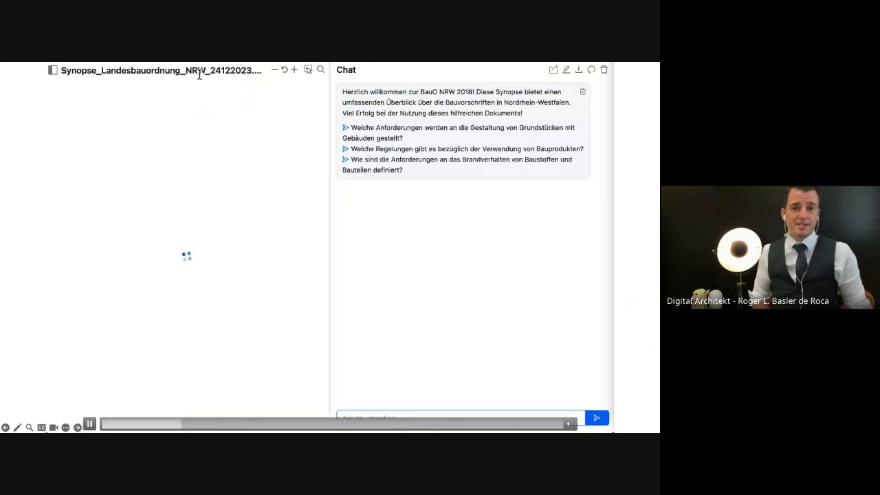
type("was")
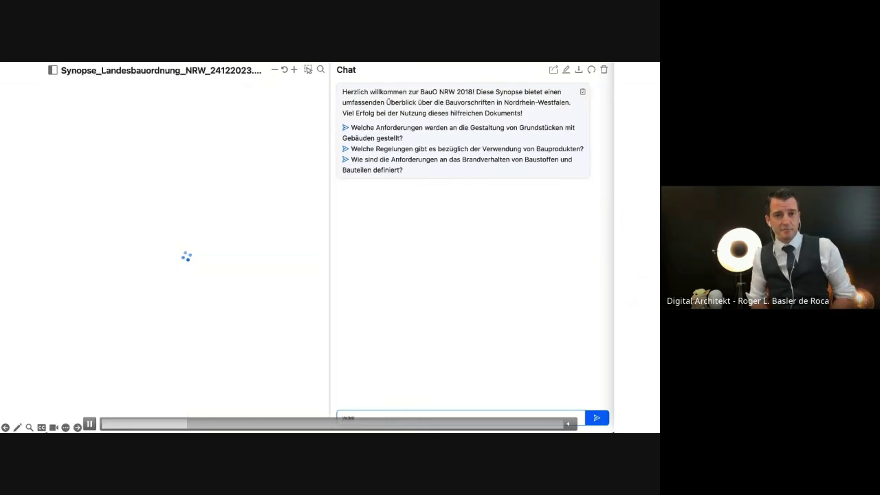
type(" steht in diesem D")
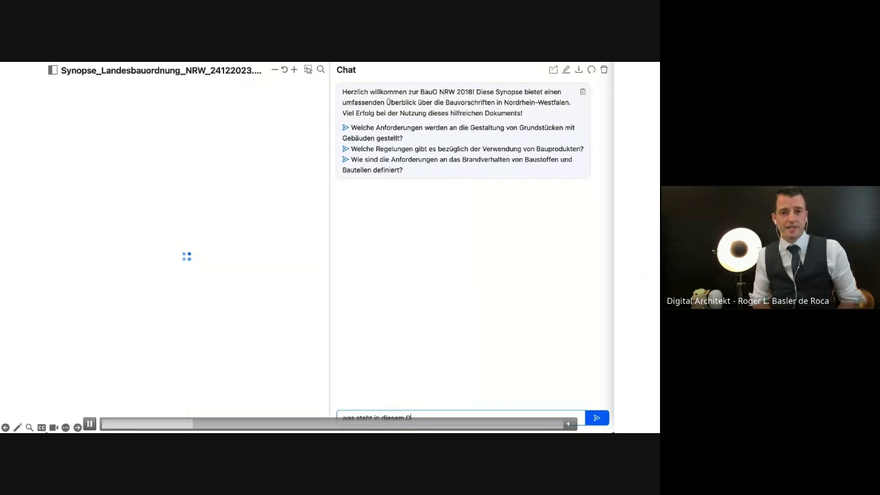
type("okument? Bitte fa")
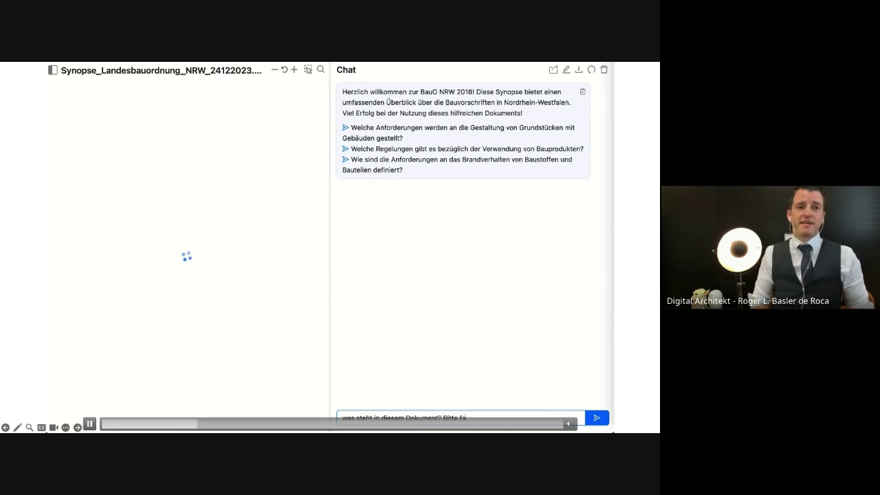
type("sse zusammen")
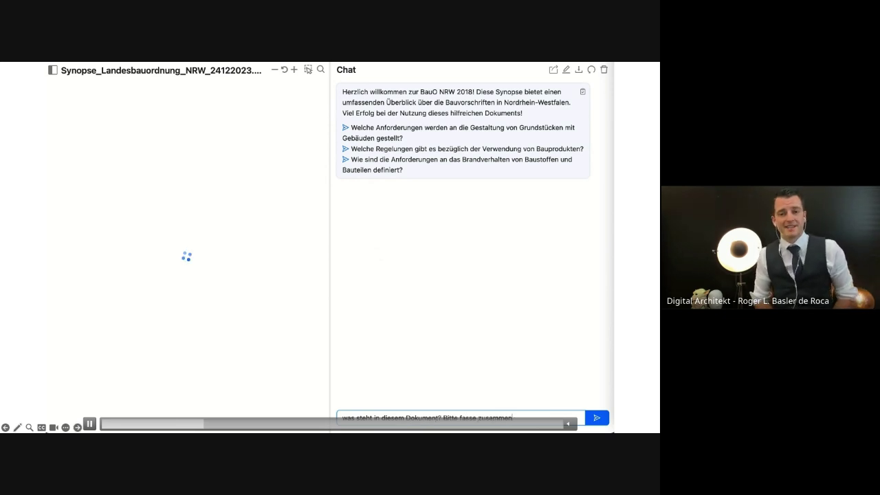
key("Return")
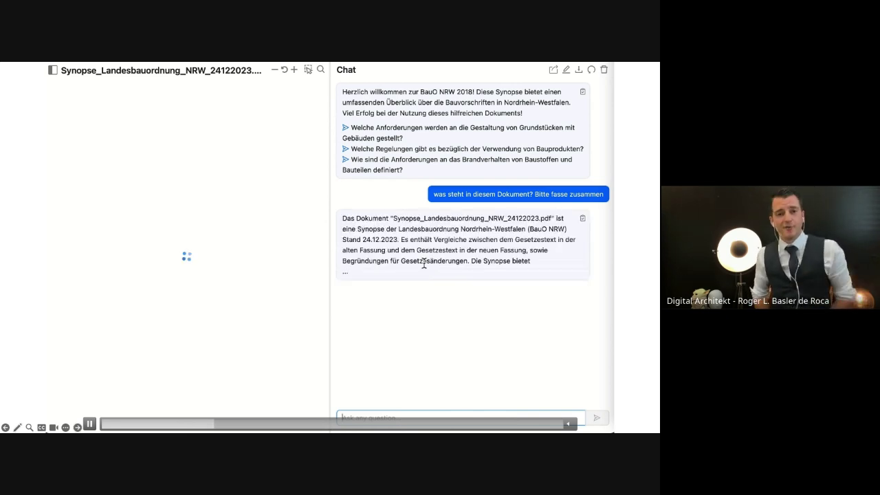
- Request the information relevant to a site manager's bath and heating project as a referenced table
type("kannst du die mir")
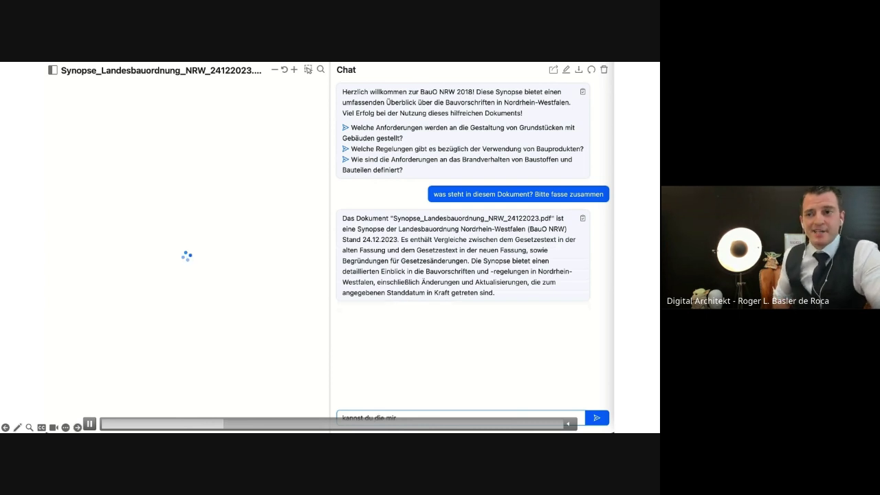
type(" relevanten Informatio")
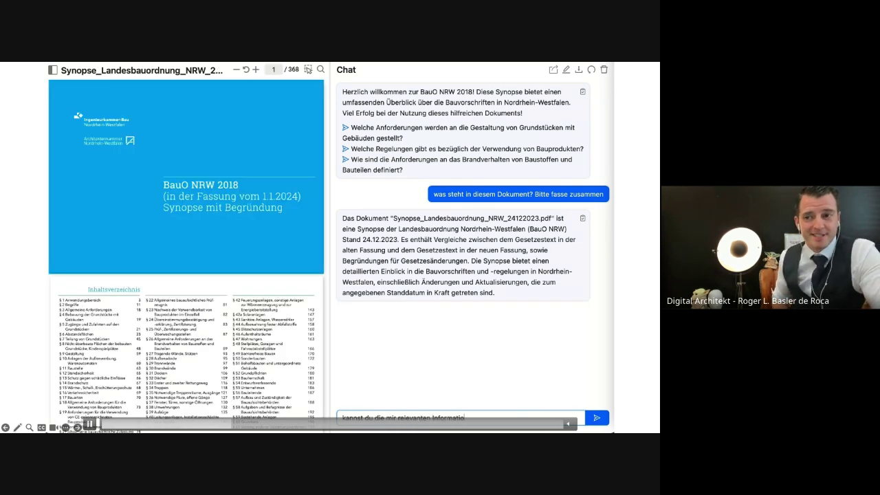
type("nen als Tabe")
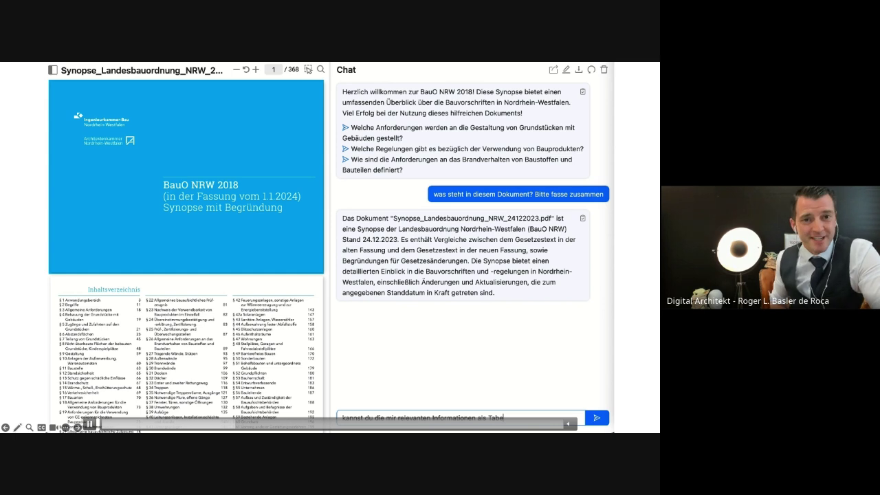
type("lle inklusive Referenz")
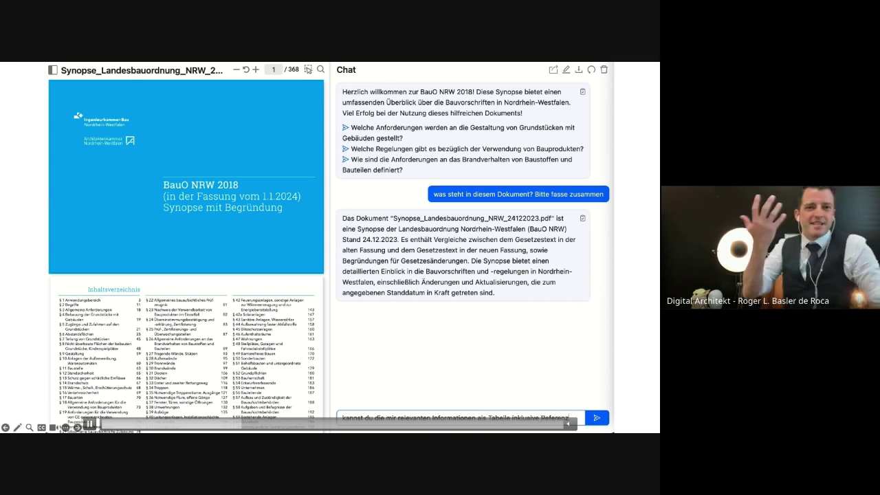
type("en geben?")
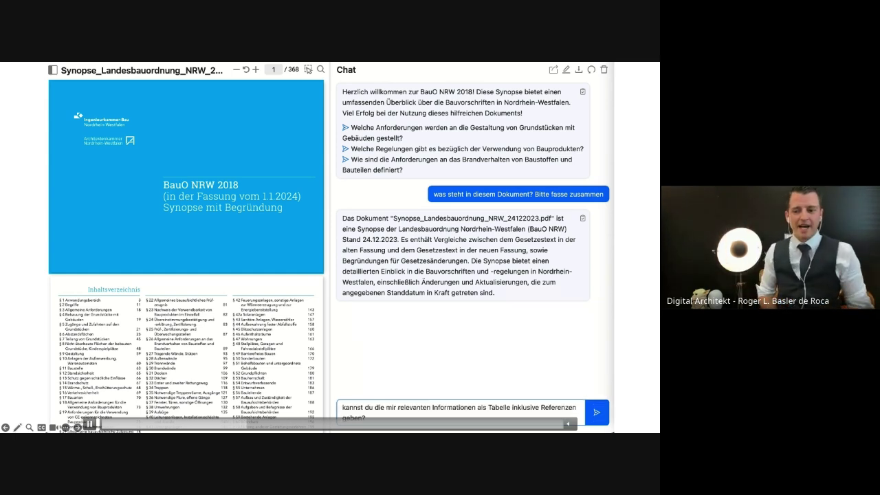
type(" Ich bin Bauleiter")
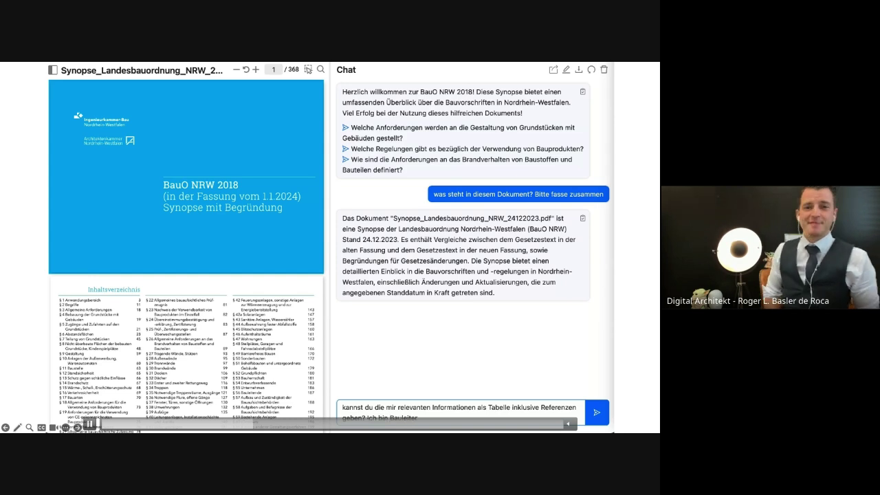
type(" für ein Gros")
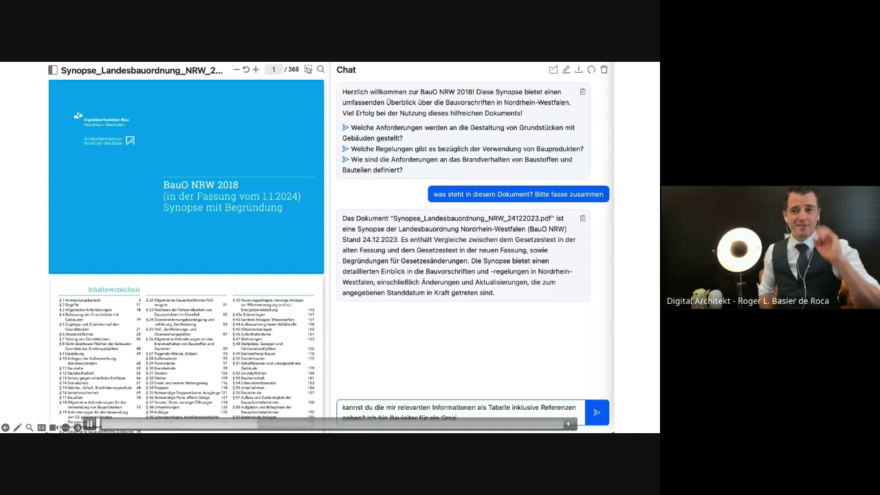
type("sprojekt u")
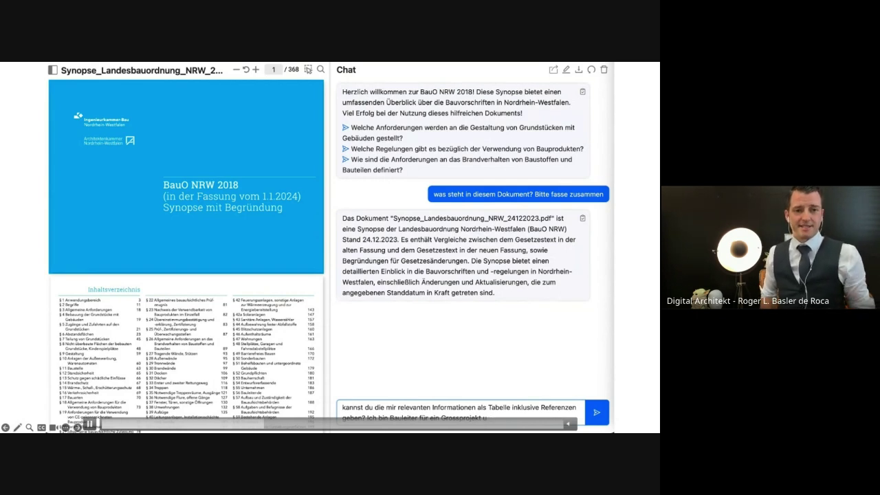
key("BackSpace")
type("im Bereich Bad")
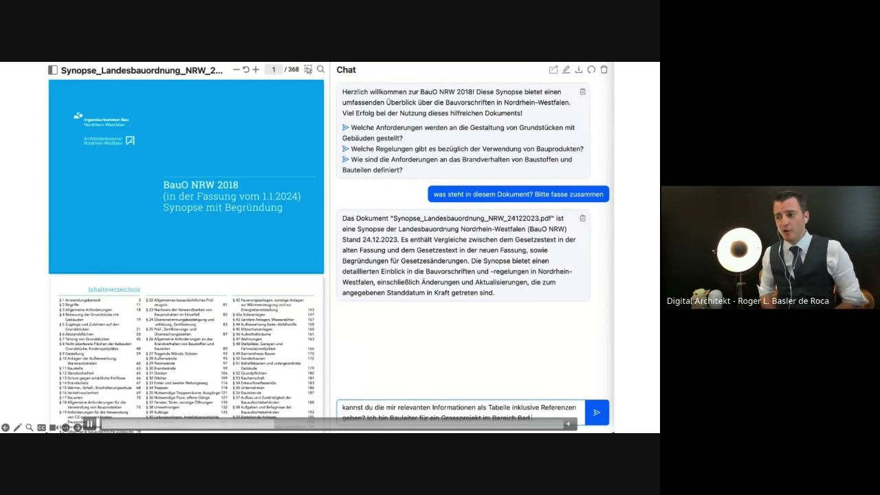
type(" und Heizung")
key("Return")
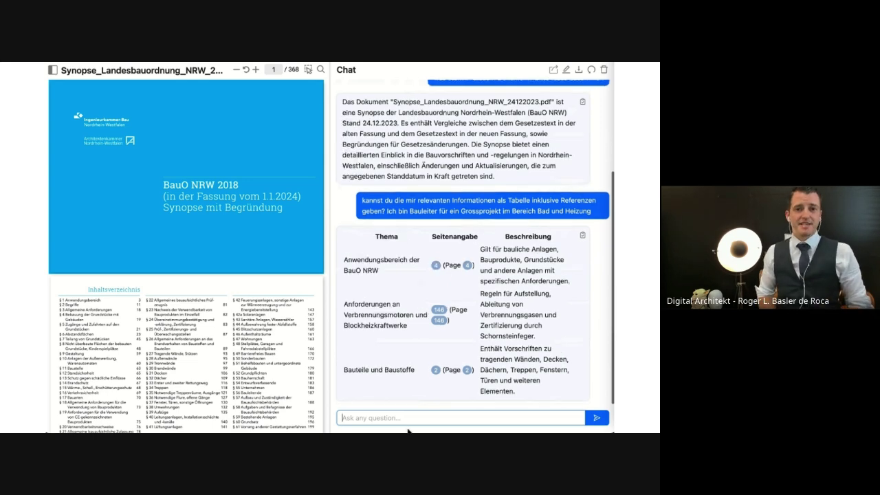
- Ask 'was bedeutet das nun für mich ab 2024', then have the answer repeated in Italian
type("was bedeutet das n")
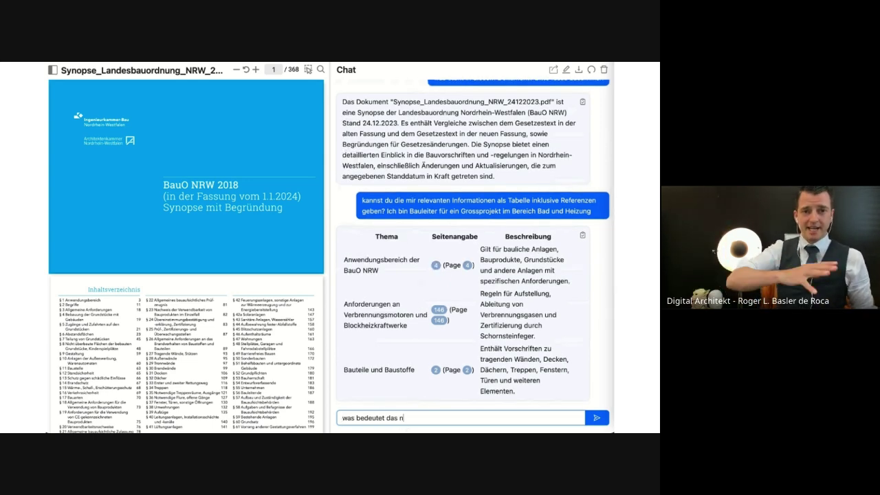
type("un für mich ab ")
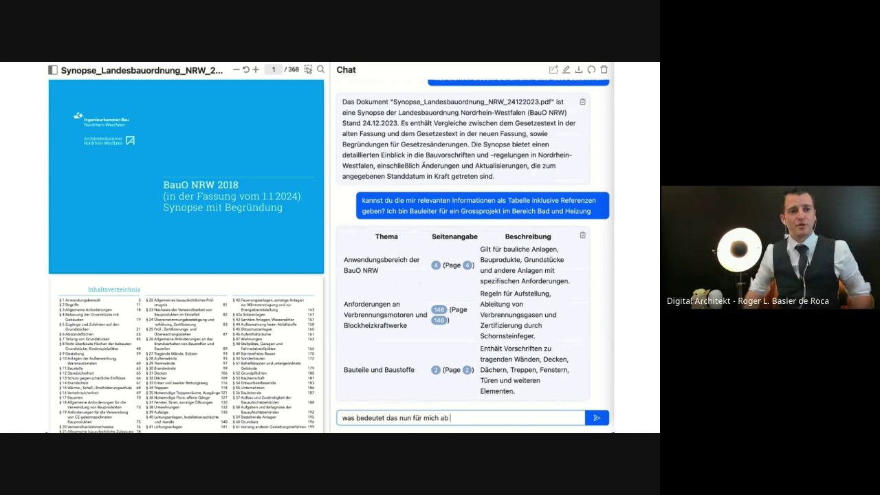
type("2024")
key("Return")
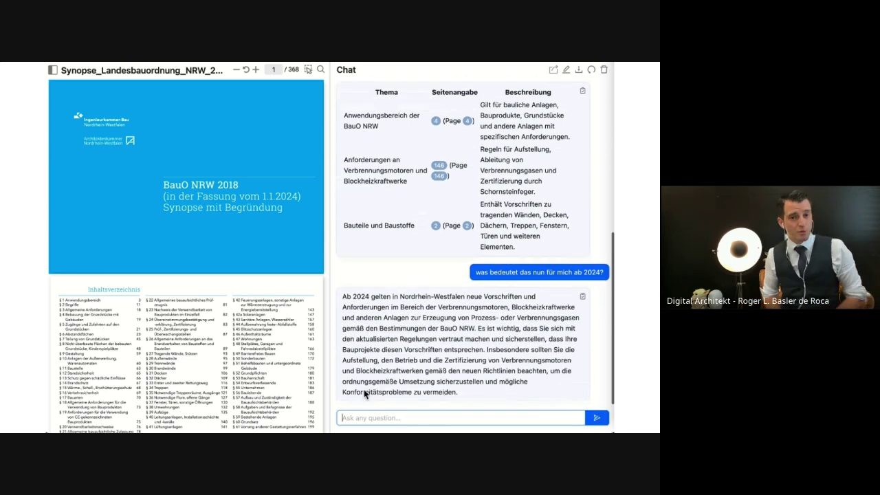
type("bitte auf it")
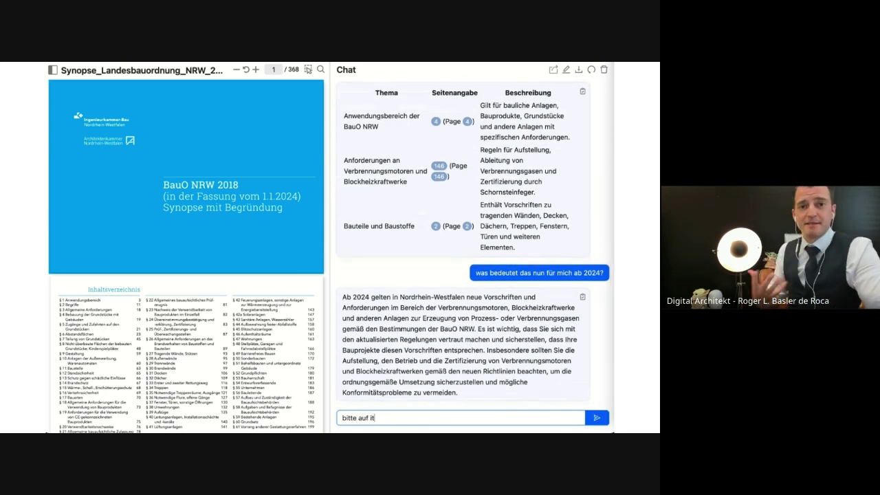
type("alienisch, danke")
key("Return")
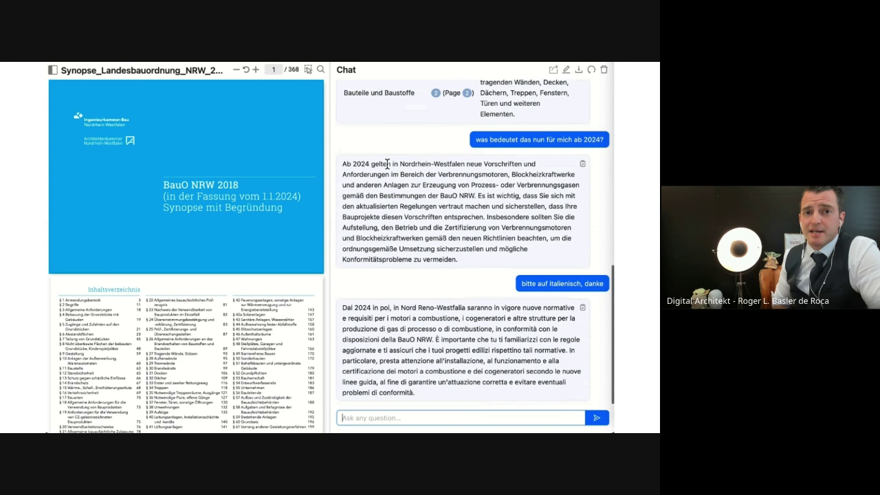
- Request a referenced German guide for project leaders on BauO NRW changes and pitfalls
type("bitte fasse mir d")
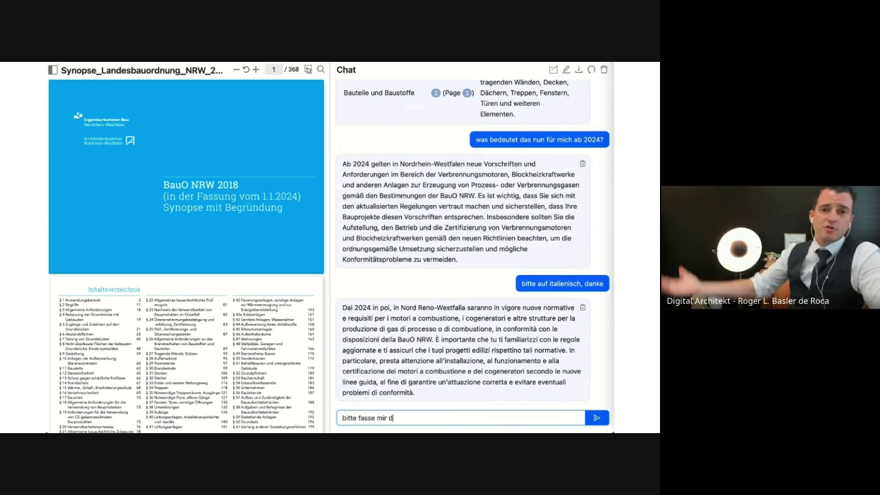
type("as Dokument zusammen al")
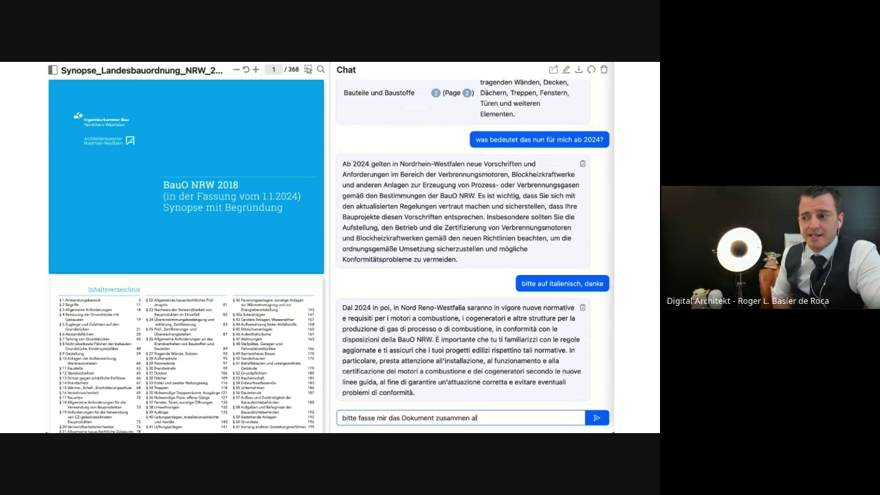
type("s Anleitung für me")
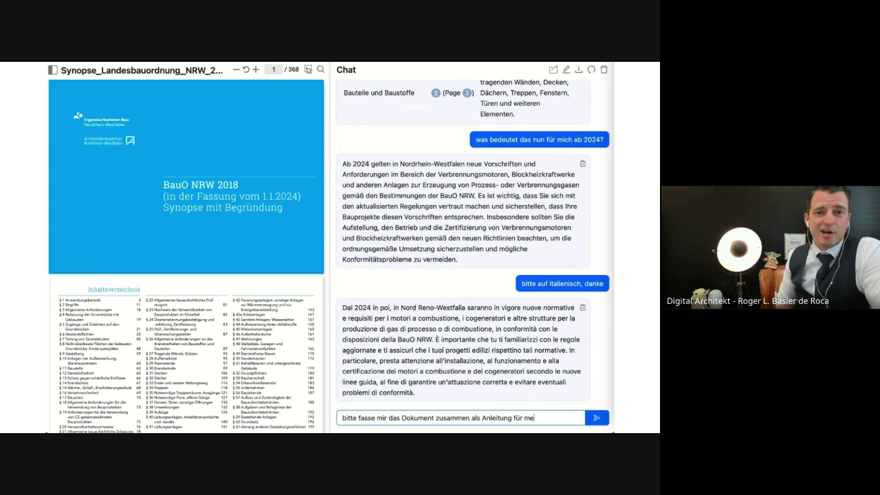
type("ine Proj")
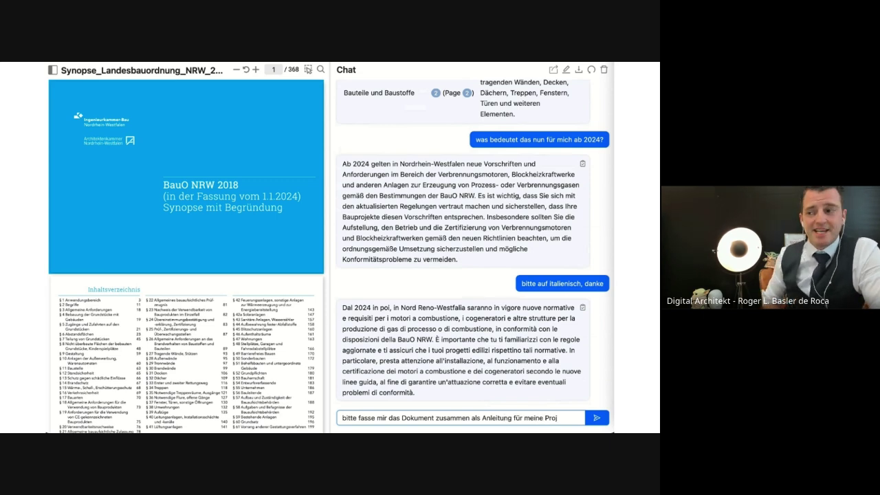
type("ektleitungen un")
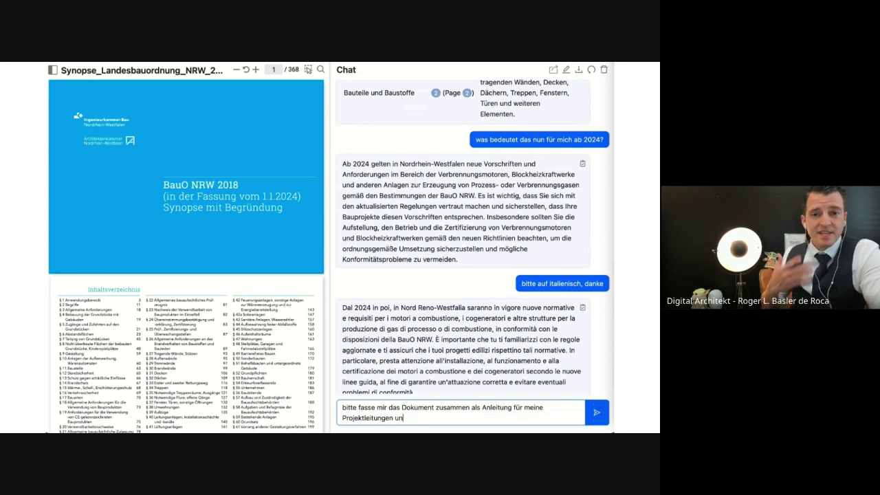
type("d erstelle")
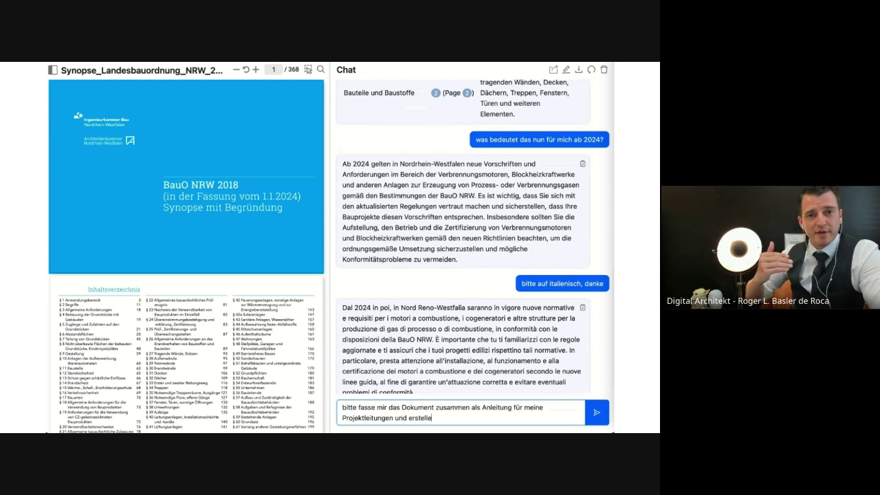
type(" eine ausführliche ")
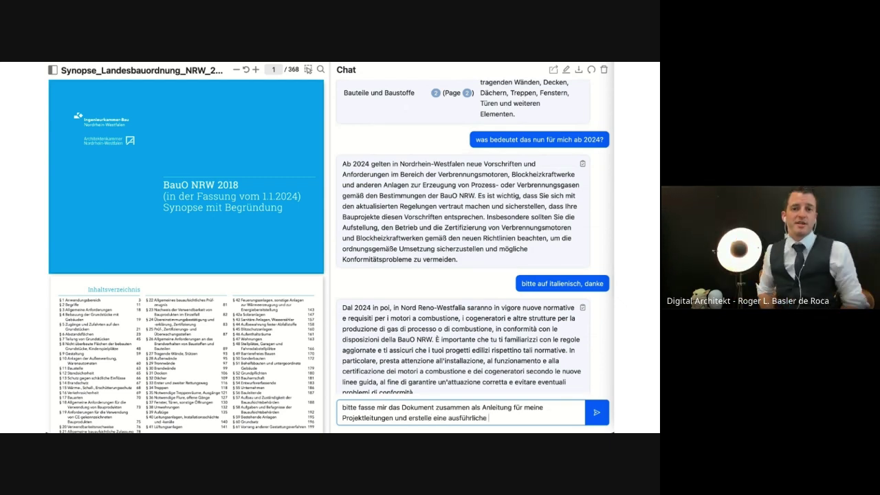
type("und referenziert")
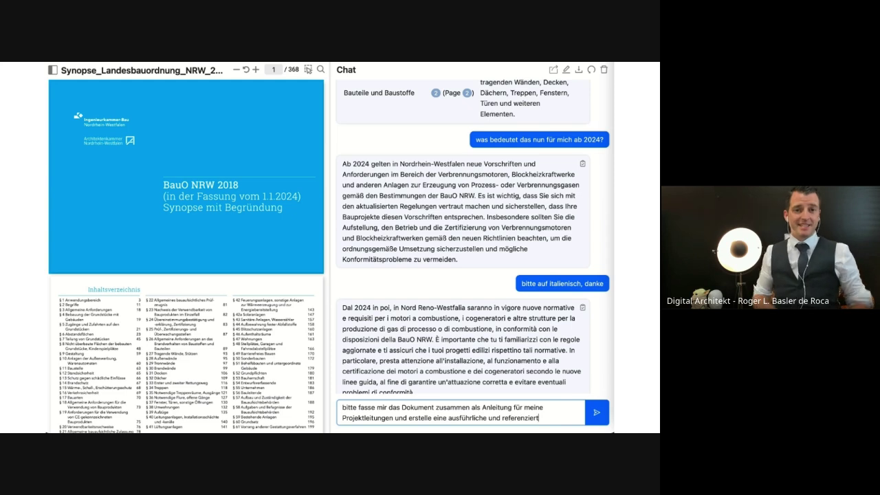
type("e ")
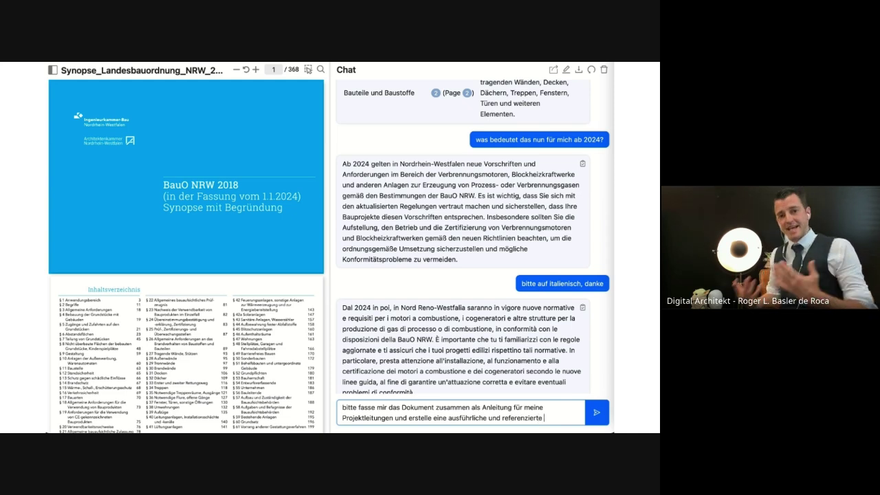
type("Arbeit")
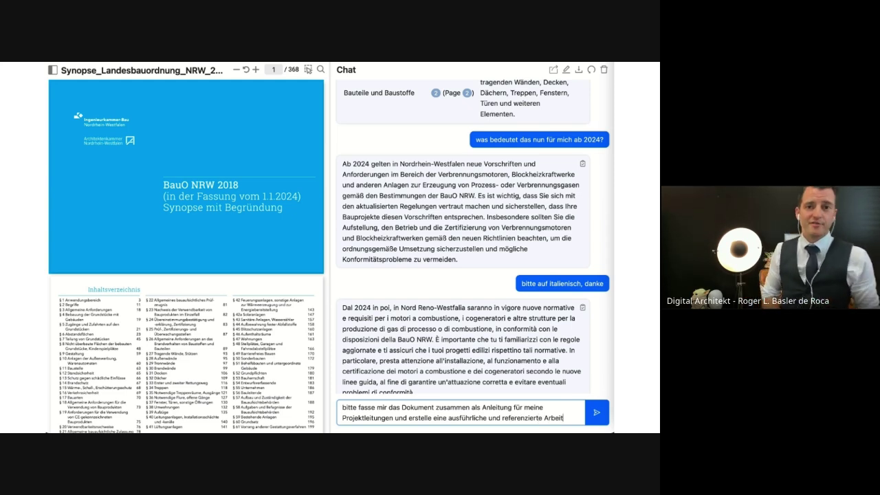
type("sweise was neu ist u")
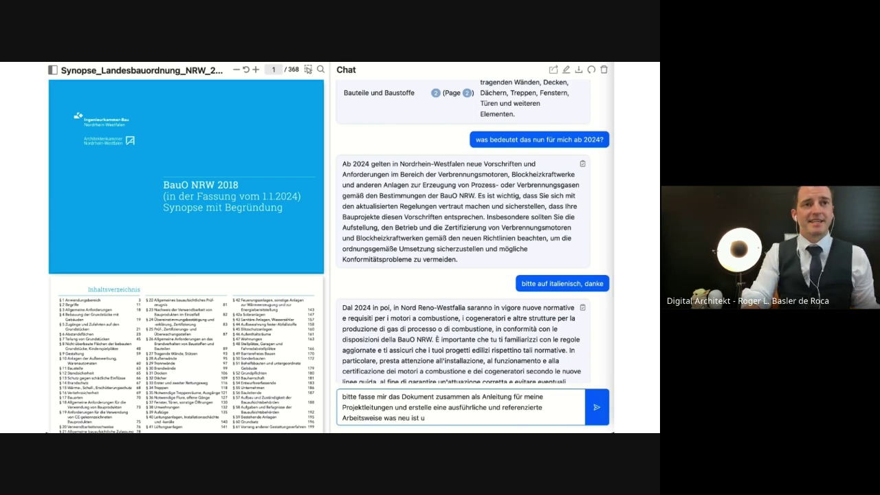
type("nd w")
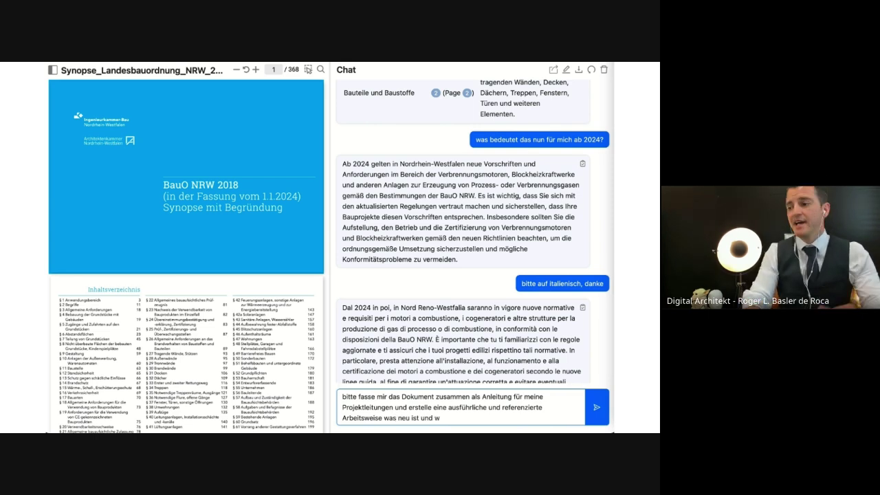
type("orauf wir achten müssen, a")
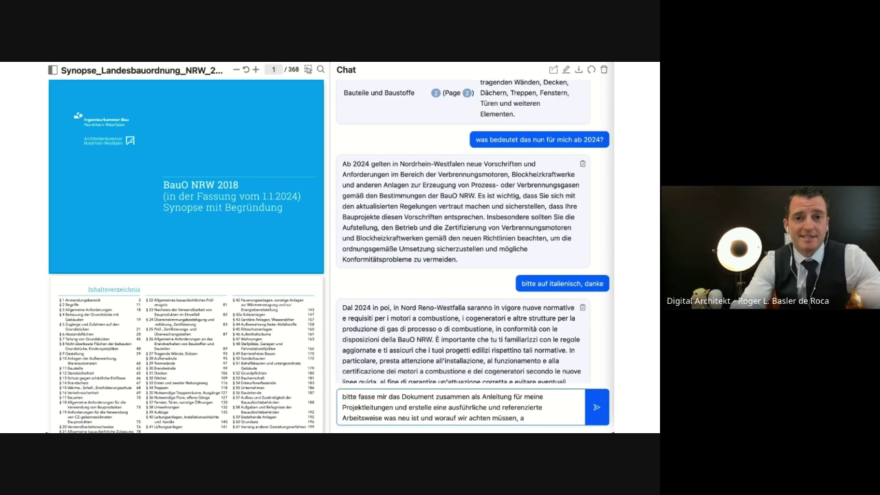
type("uf deutsch bitte")
key("Return")
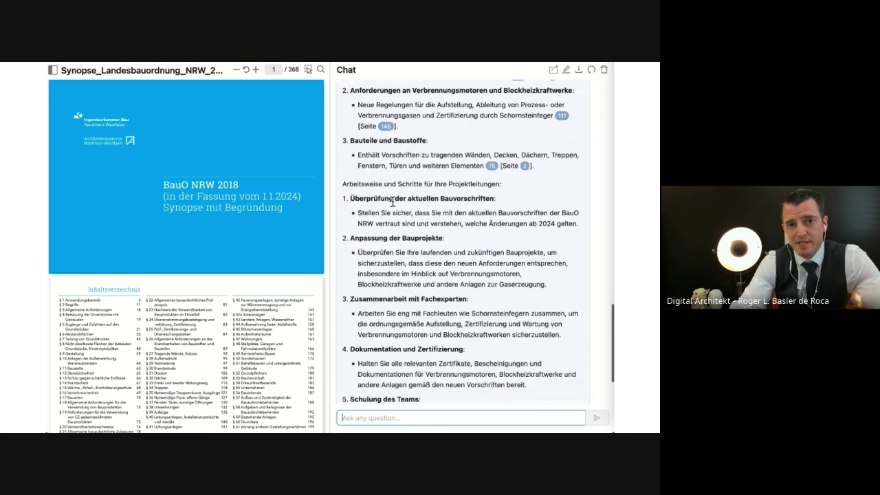
- Scroll through the finished BauO NRW project-leader guide and click into the question box
scroll(366, 217, "up", 1)
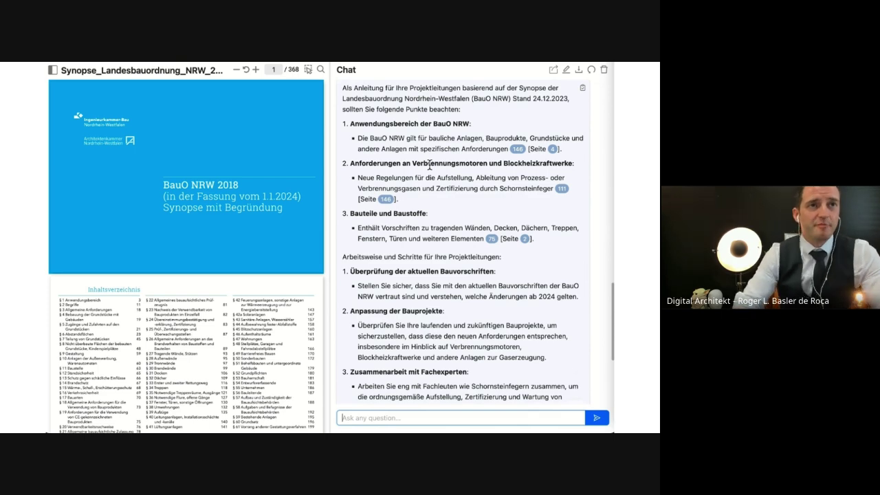
scroll(426, 275, "down", 2)
left_click(364, 418)
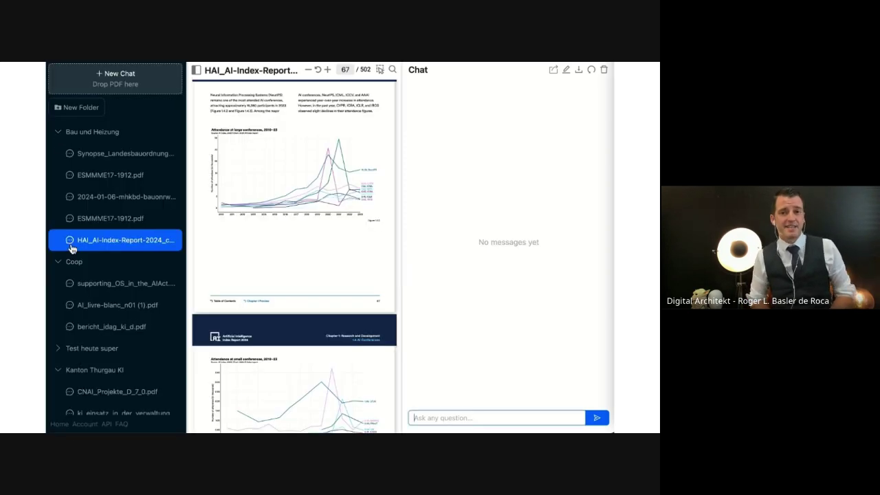
- Collapse the Coop, Kanton Thurgau KI and Phd AI - 2024 folders and open the HAI AI Index Report
left_click(62, 263)
left_click(63, 307)
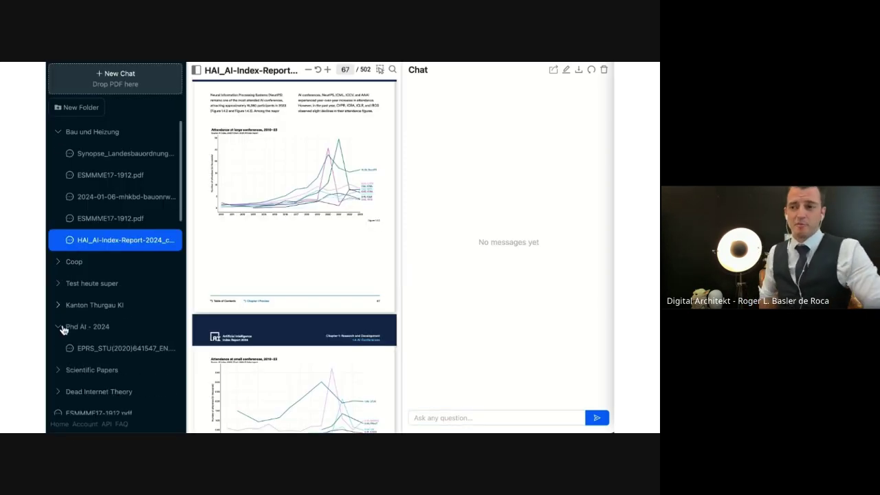
left_click(64, 327)
left_click(97, 133)
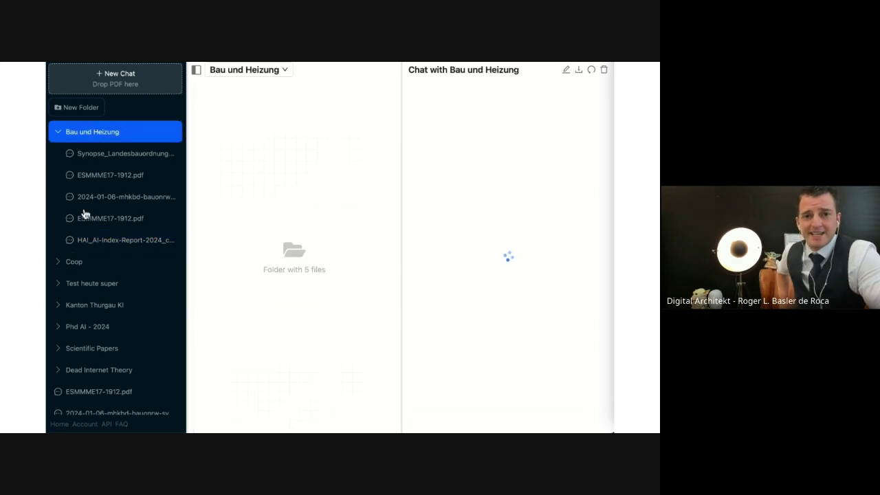
left_click(88, 240)
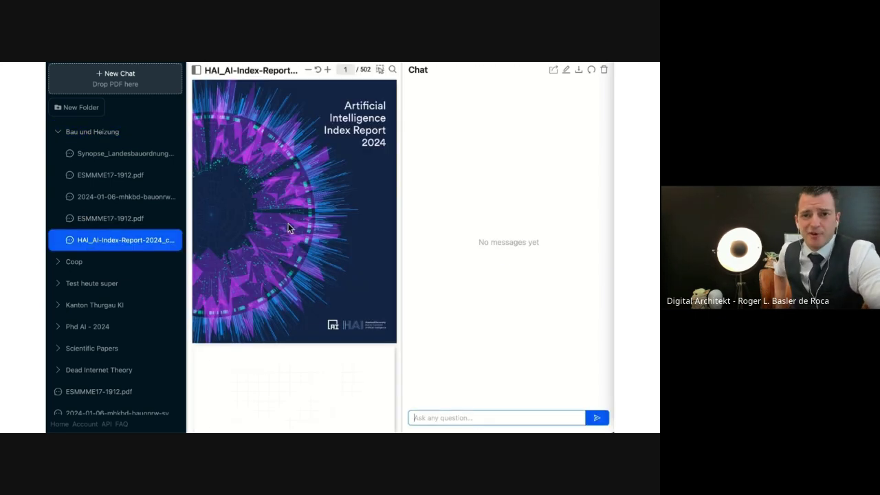
- Select the benchmark chart on page 83 of the report for a vision explanation
scroll(288, 227, "down", 20)
left_click(415, 418)
type("f")
scroll(294, 255, "down", 20)
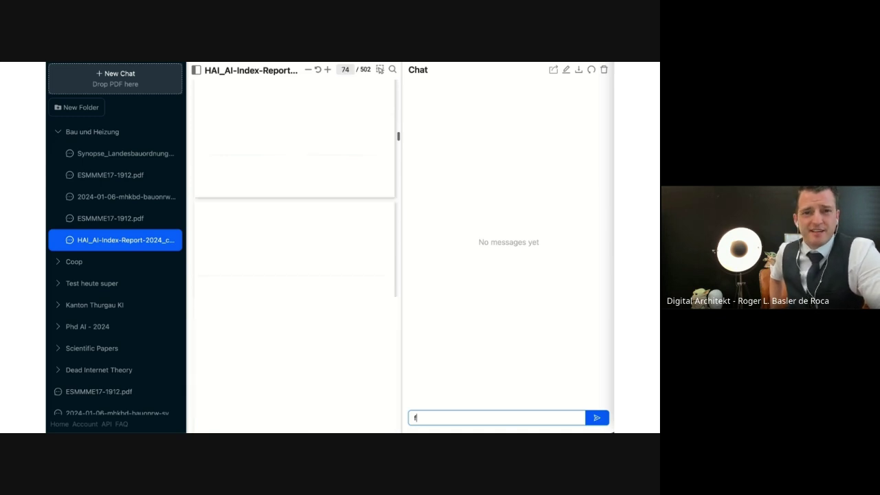
scroll(344, 255, "down", 5)
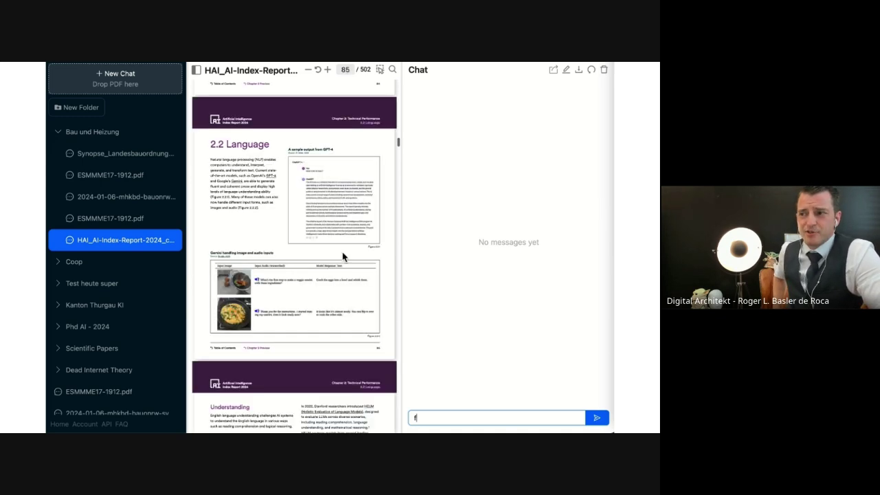
left_click(380, 70)
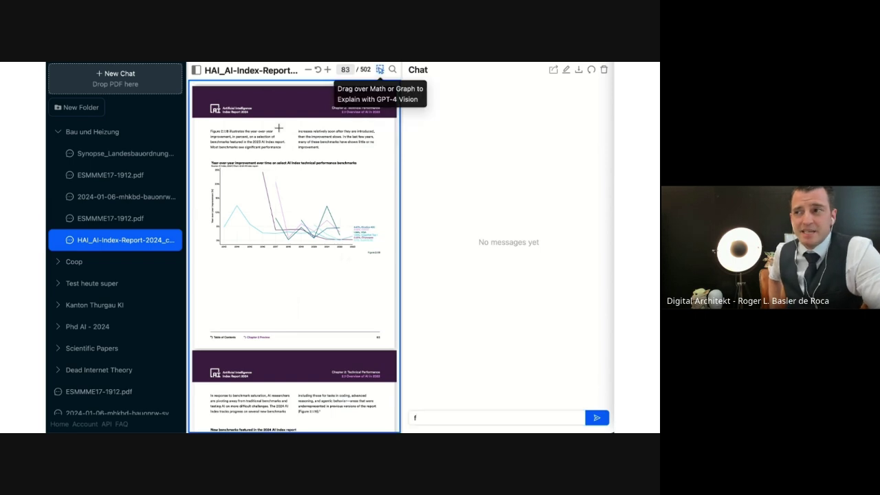
left_click_drag(205, 155, 390, 272)
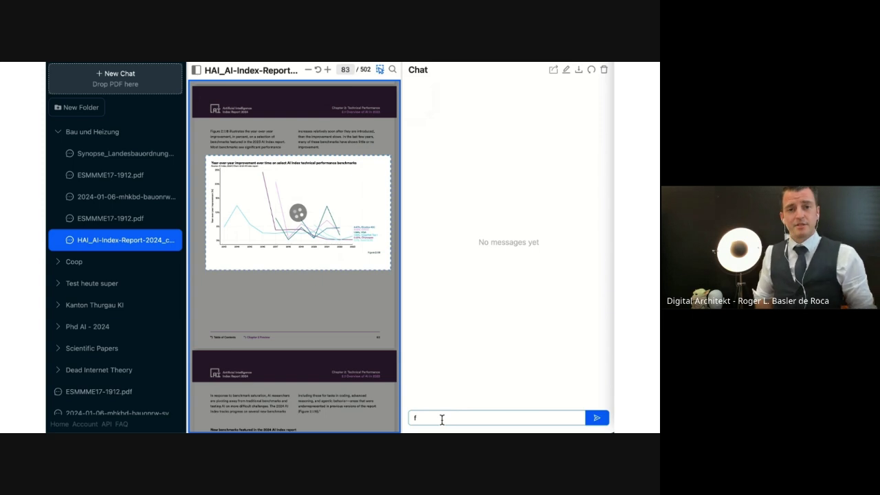
- Ask 'erkläre es mir bitte einfacher' about the chart, then switch to the Bau und Heizung folder chat
key("BackSpace")
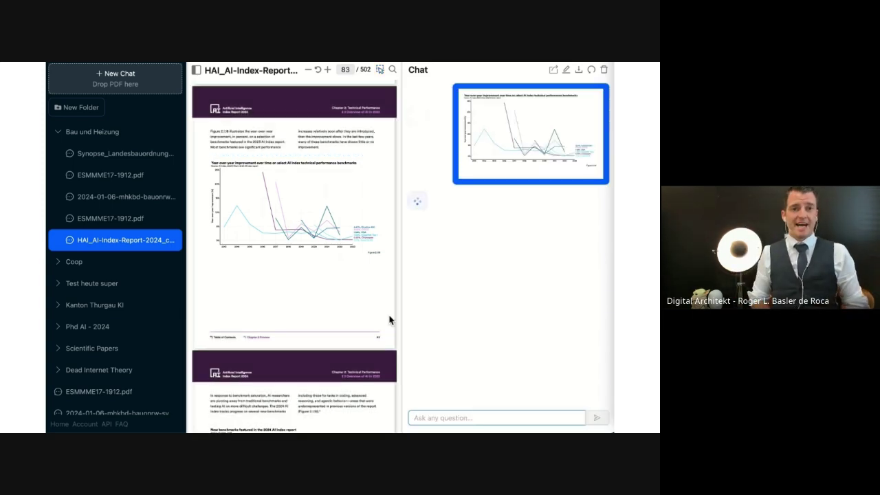
type("erkläre es mir bitte einfacher")
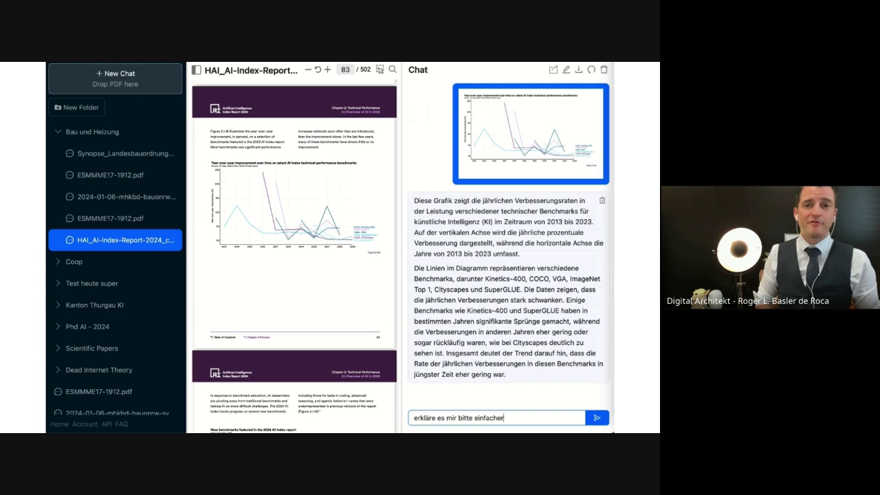
key("Return")
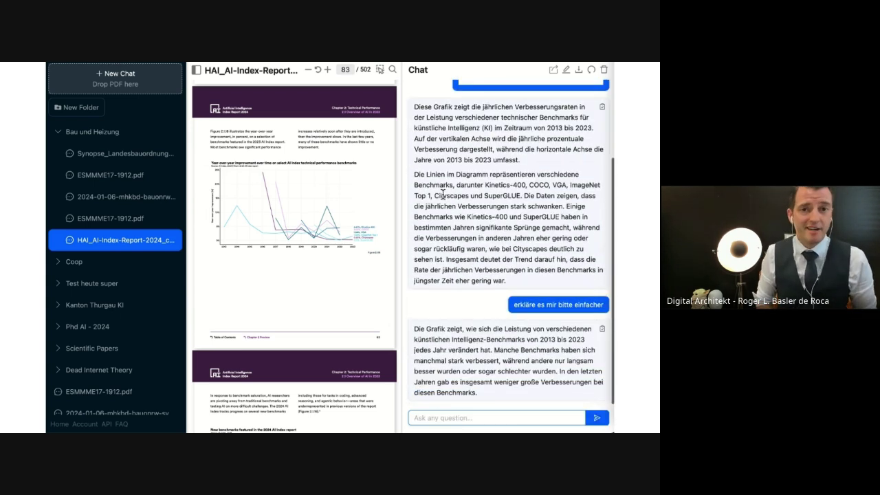
left_click(113, 134)
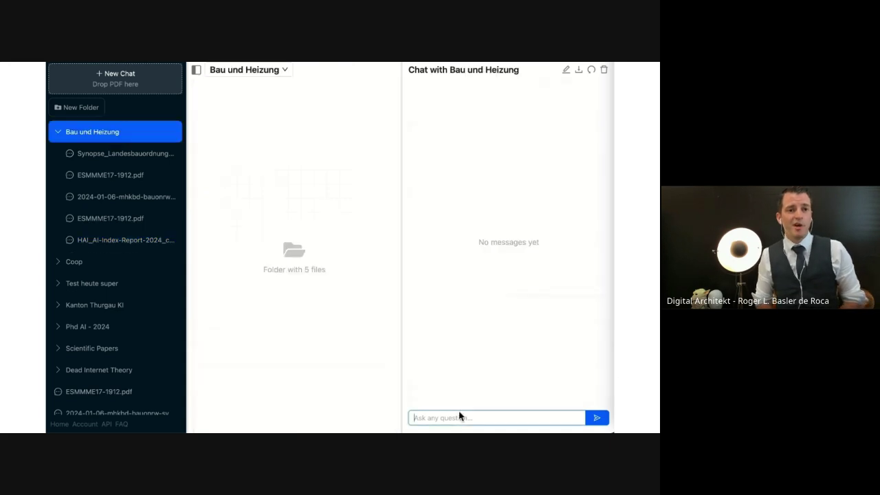
- Ask for the folder's documents summarised as a site-manager briefing for NRW municipal projects
type("in diesem D")
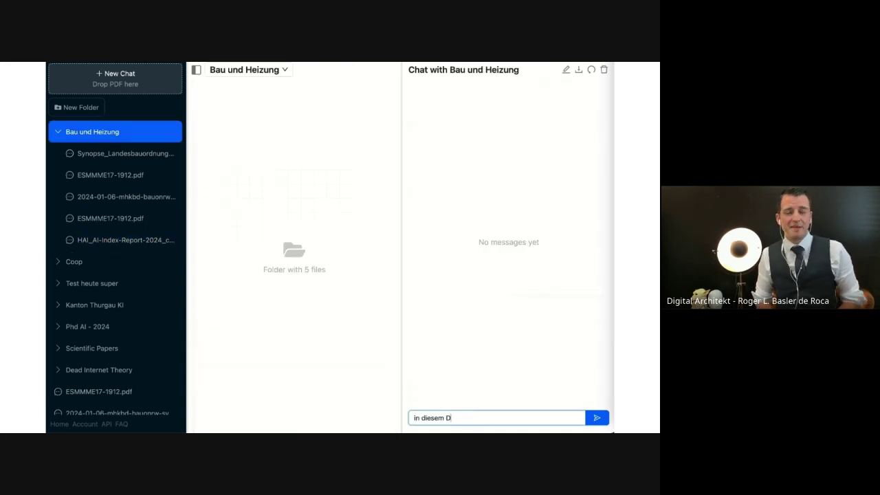
key("BackSpace")
type("Ordner sind nun ")
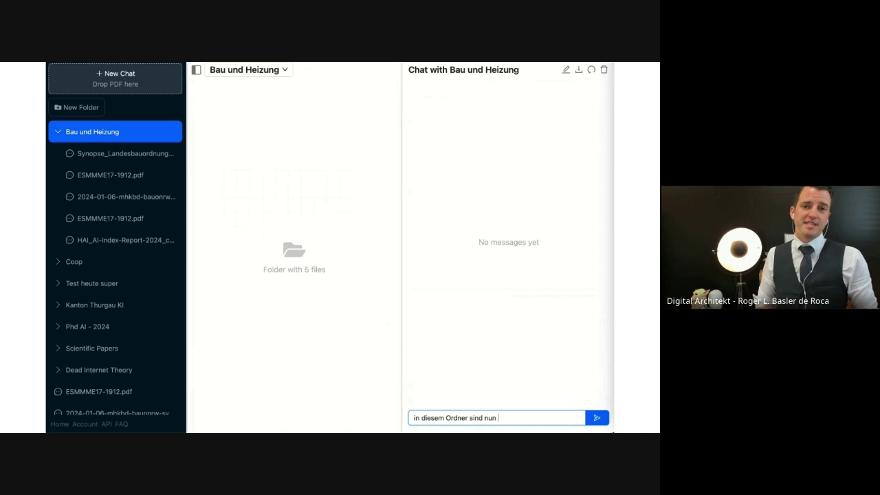
type("divers e")
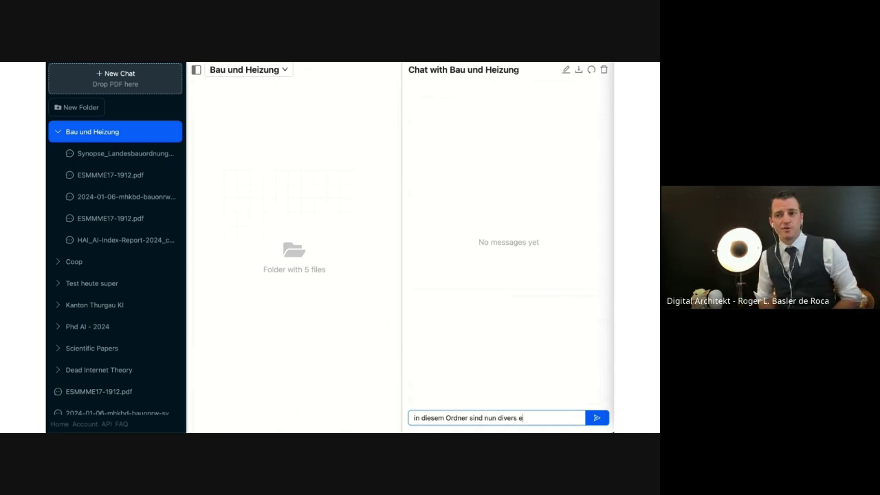
type(" Dokumente, fasse sie ")
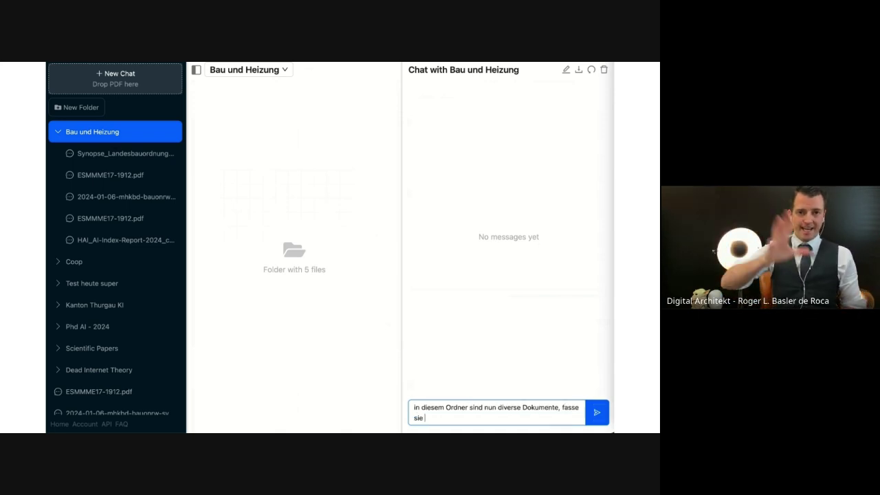
type("für mich zusamm")
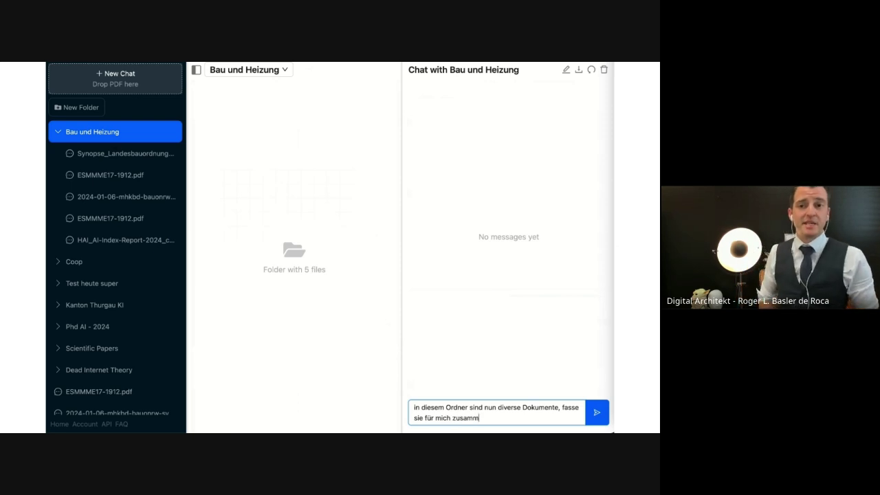
type("en als Bauleiter ")
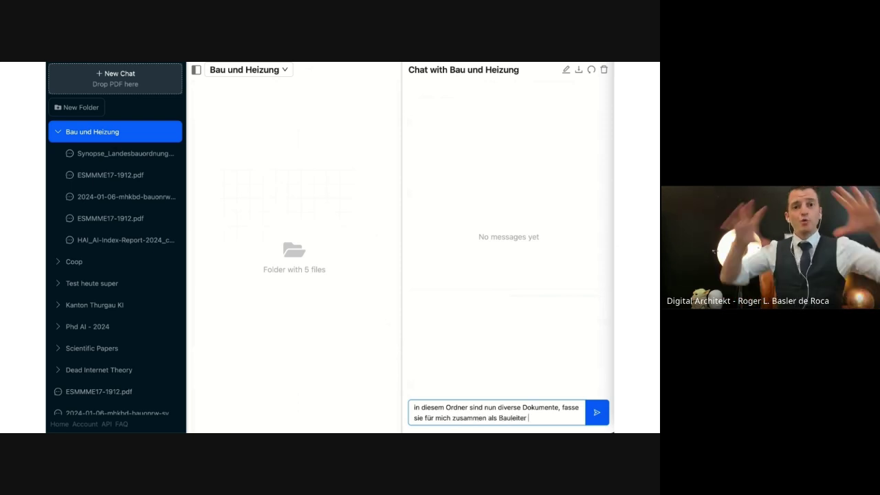
type("von städti")
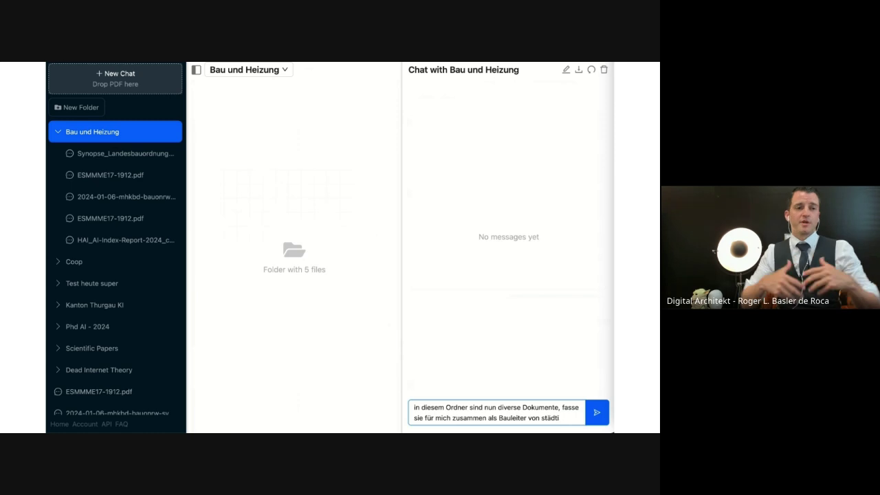
type("schen Projekten in N")
type("ordr")
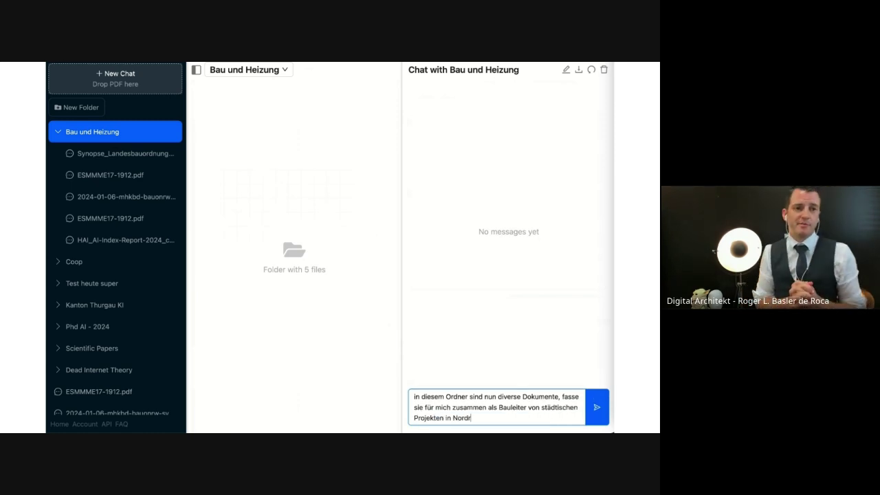
type("heinwest")
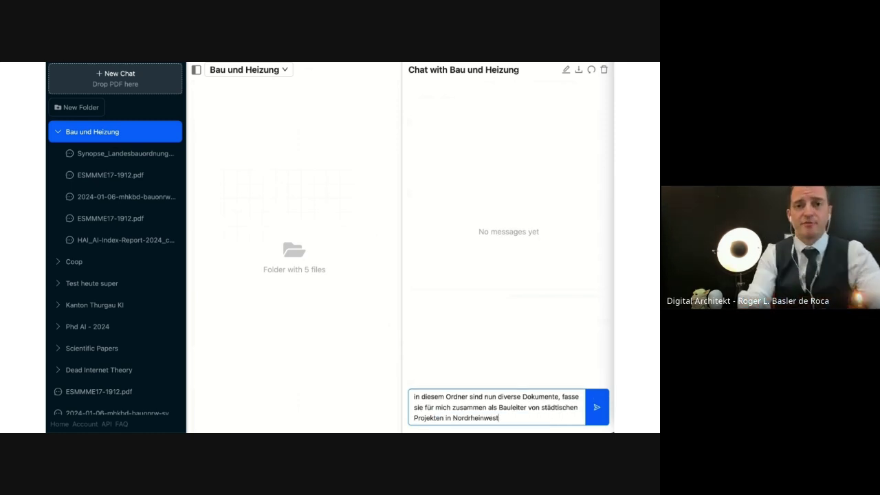
type("fahlen, d")
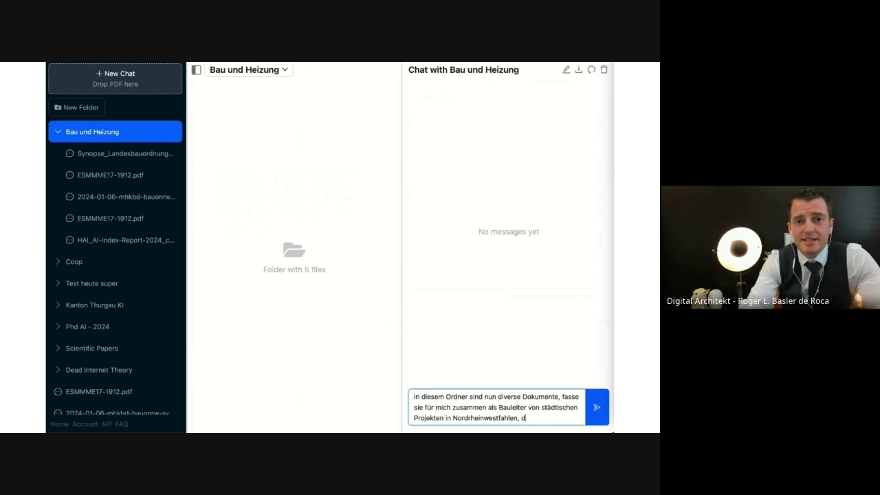
type("anke")
key("Return")
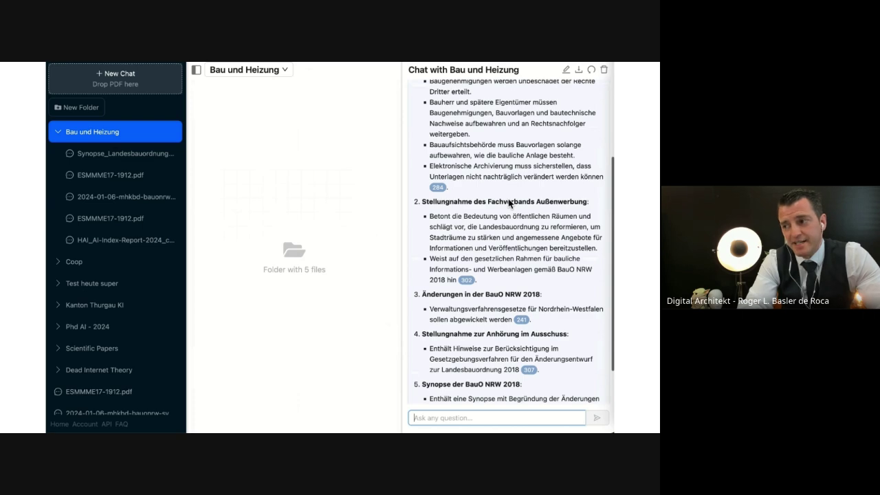
- Ask 'wunderbar, erstelle nun eine Tabelle daraus' and review the table with the folder list hidden, then restored
scroll(510, 202, "up", 3)
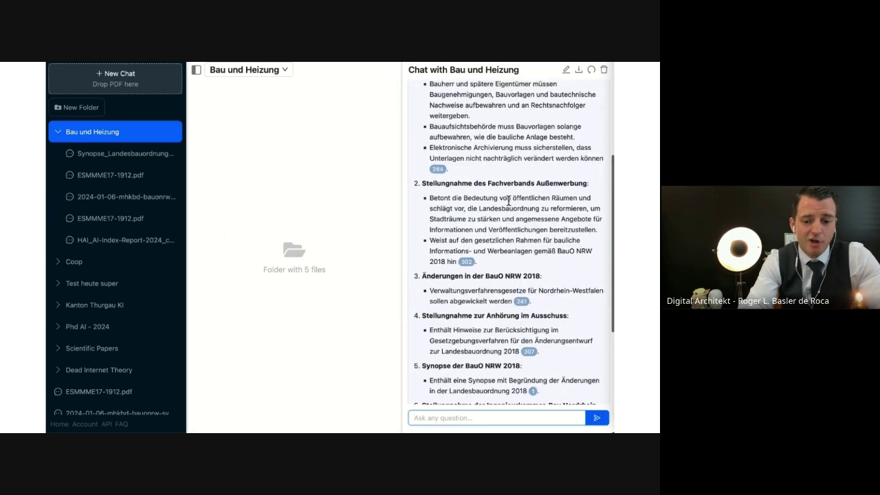
scroll(509, 201, "down", 3)
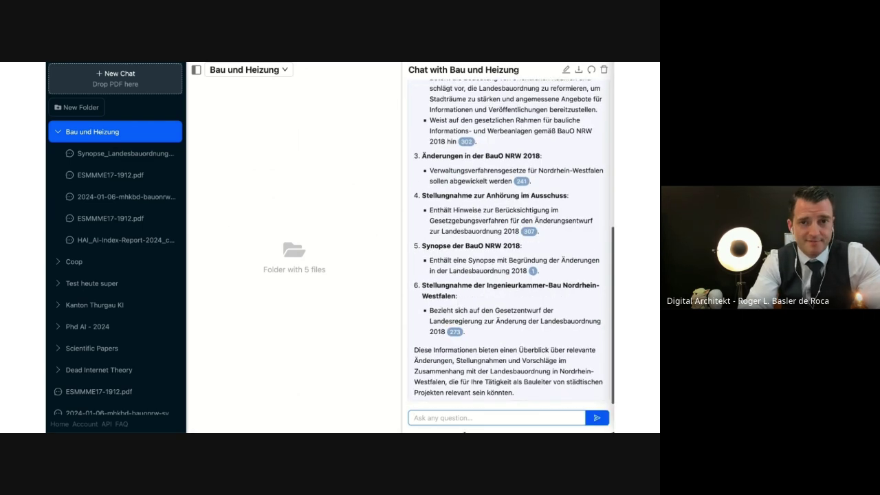
left_click(462, 419)
type("wunderbar, ")
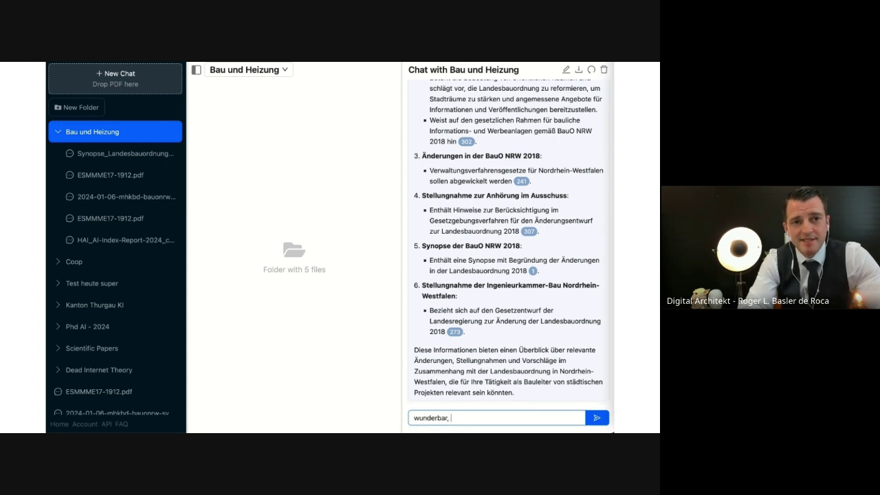
type("esrtelle nun eine ta")
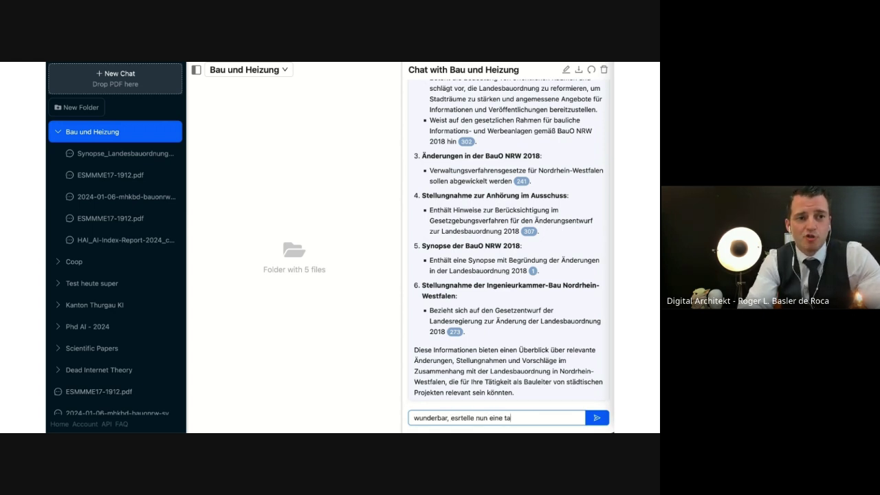
type("belle darau")
type("s")
key("Return")
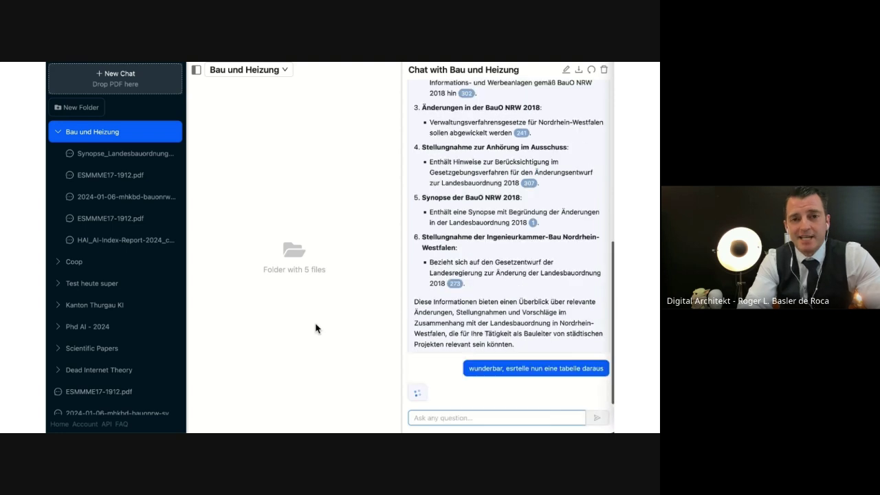
left_click(197, 72)
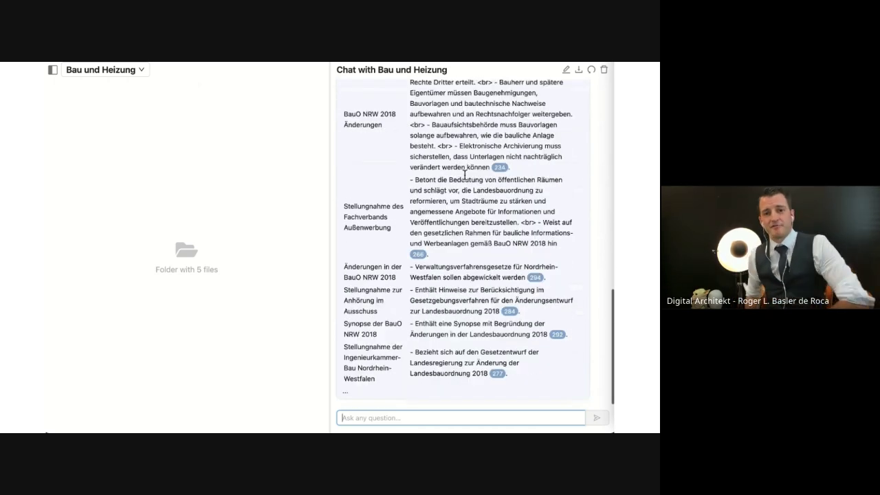
left_click(53, 69)
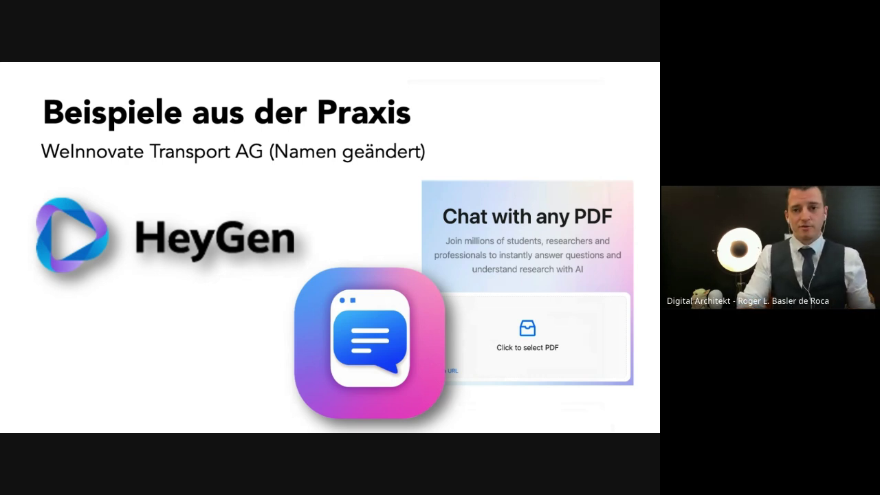
- Advance to the three presenter videos, play the first, then continue to the 'Praxis – mit Dokumenten sprechen' slide
key("Right")
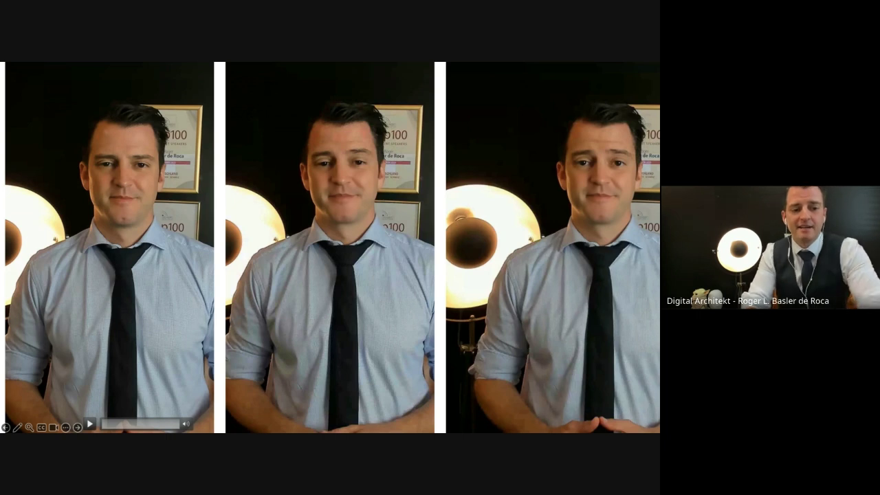
key("space")
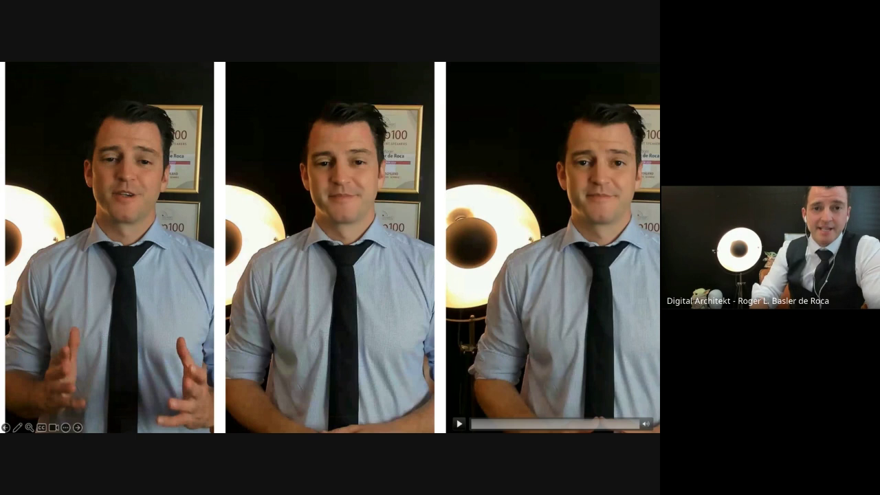
key("Right")
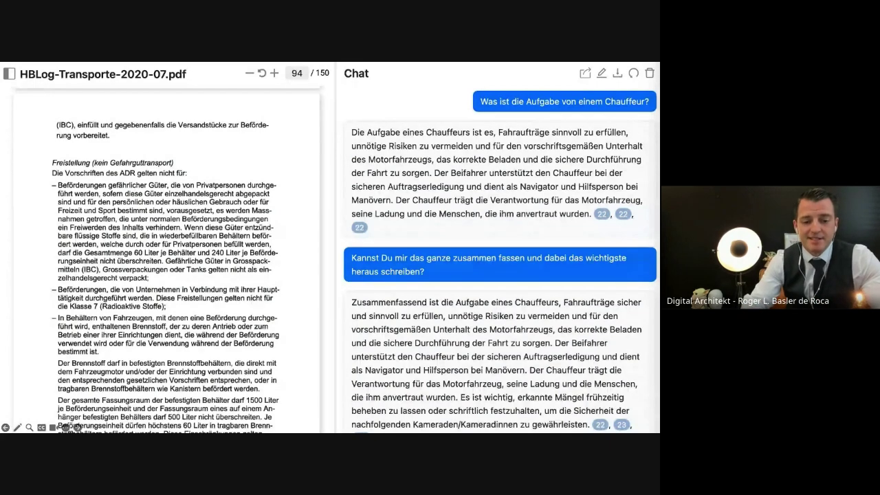
key("Right")
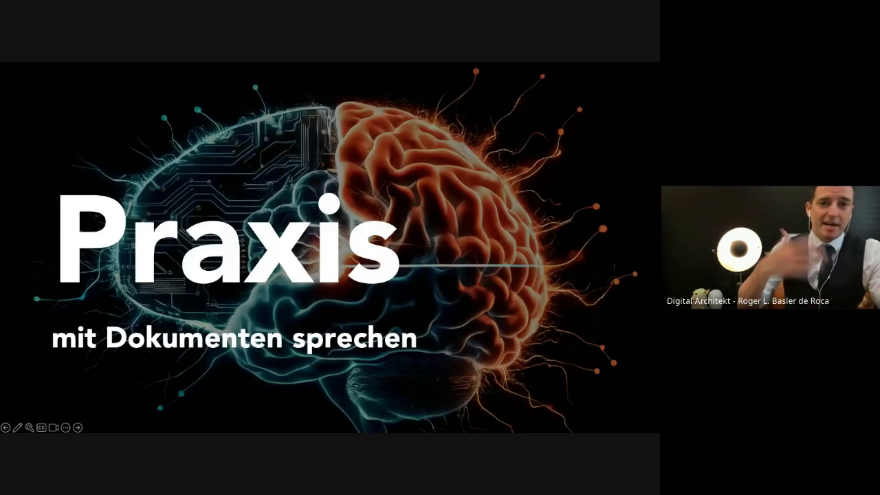
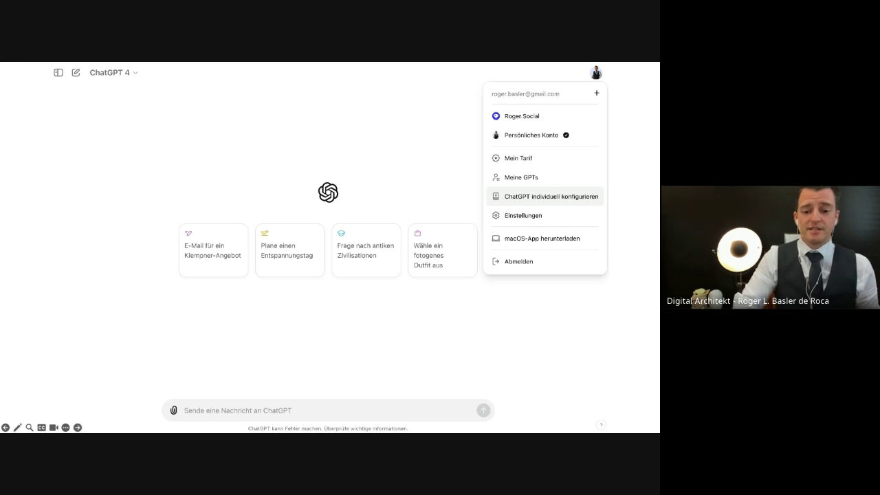
- Switch the chat model to GPT-4o
key("Right")
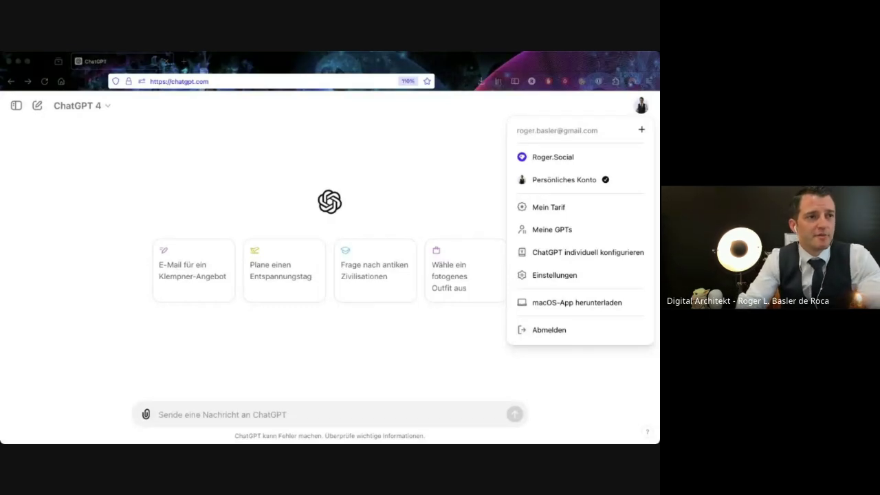
left_click(550, 103)
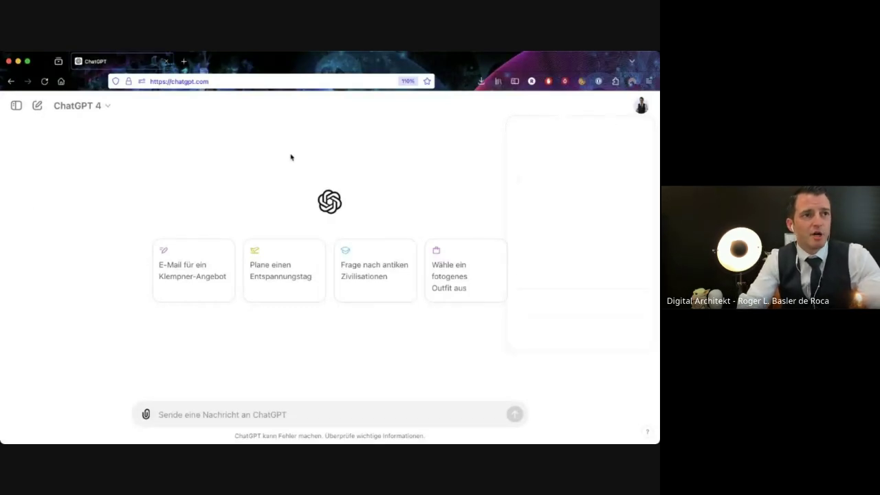
left_click(89, 110)
left_click(99, 157)
left_click(104, 108)
left_click(104, 108)
left_click(104, 108)
left_click(172, 115)
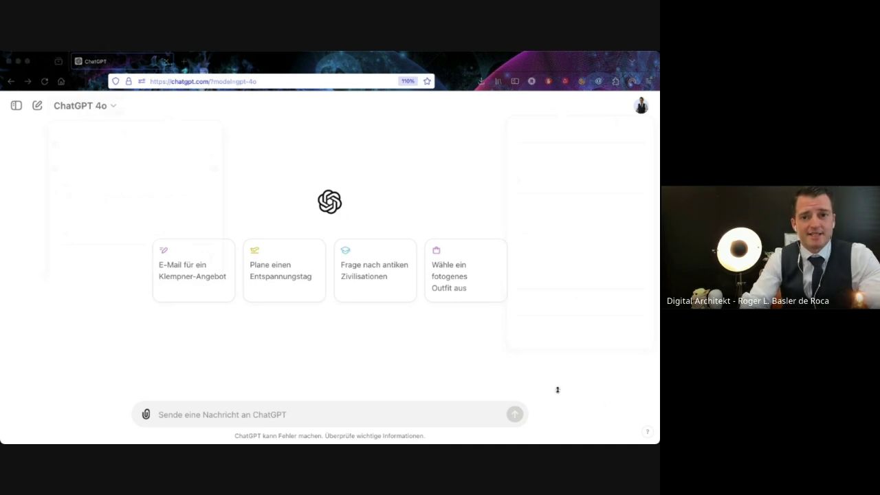
- Bring up the account menu from the avatar, with the sidebar hidden again
left_click(602, 407)
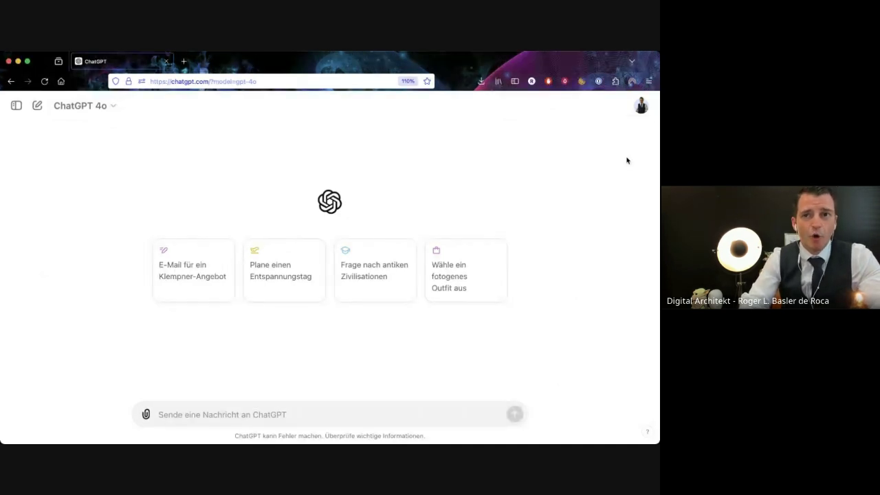
left_click(640, 106)
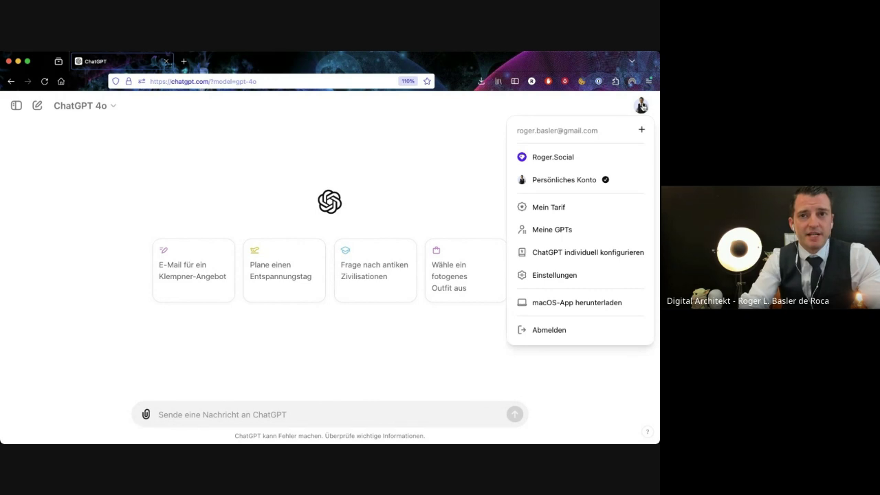
left_click(90, 295)
left_click(15, 105)
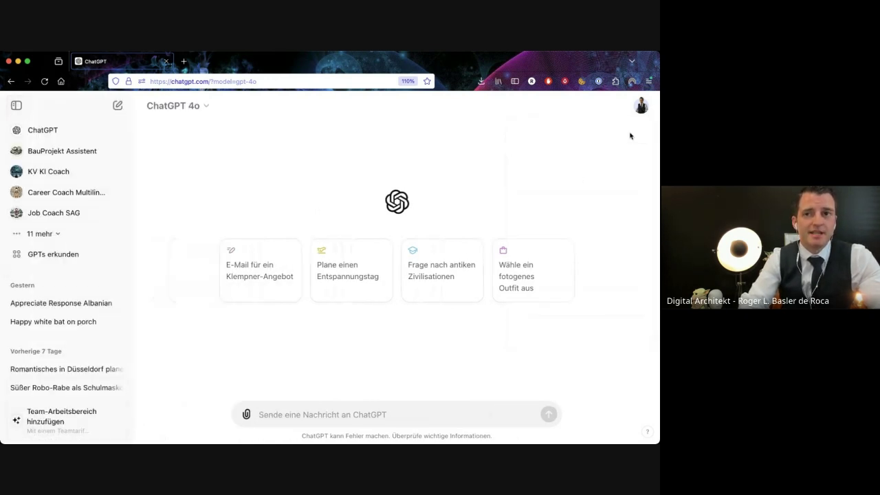
left_click(640, 106)
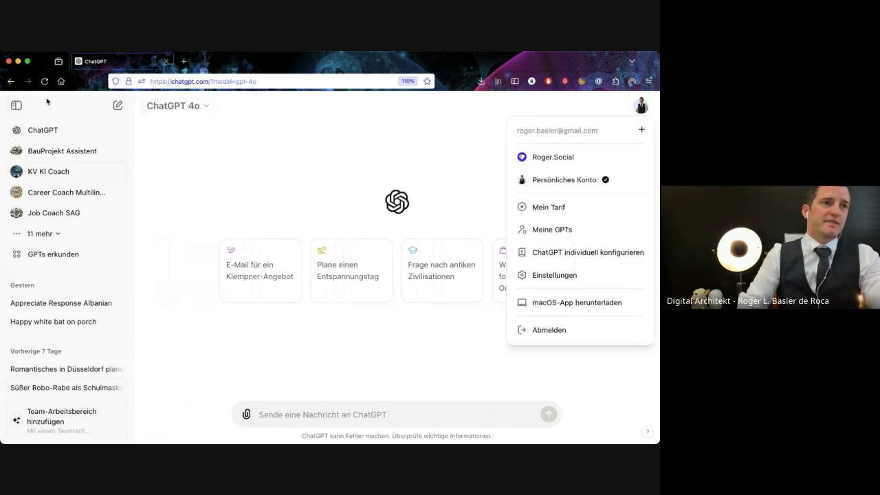
left_click(16, 105)
left_click(641, 105)
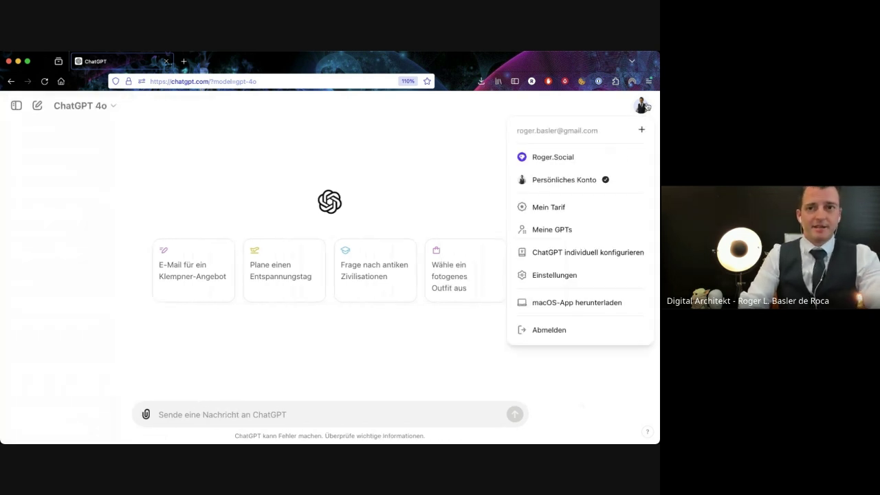
- Replace the about-you bio with a one-line self-introduction saying the user loves dragons
left_click(581, 254)
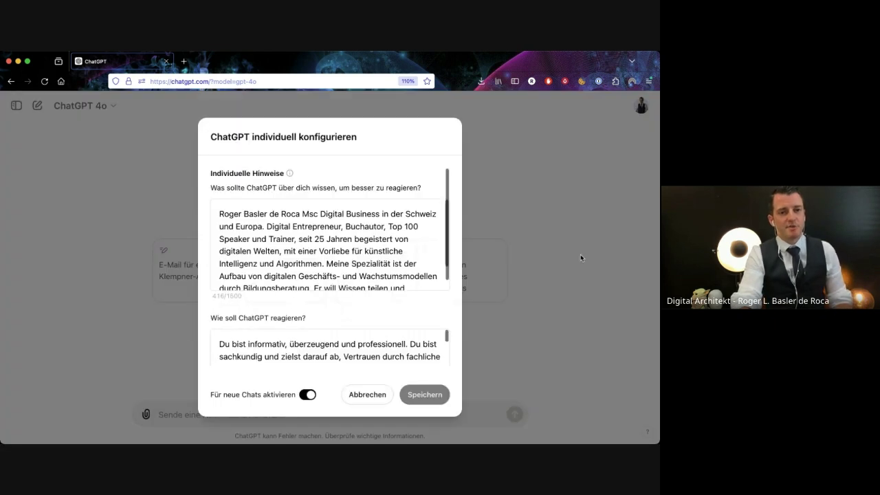
scroll(351, 230, "down", 2)
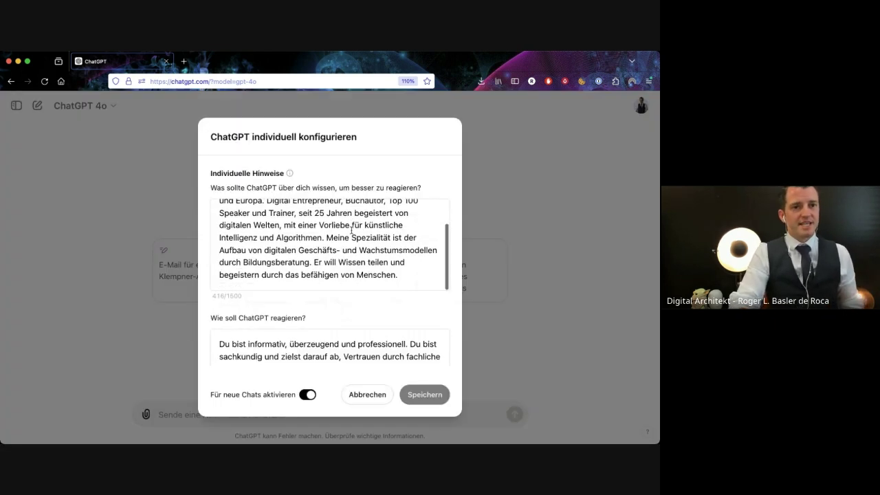
scroll(351, 230, "up", 3)
left_click_drag(219, 214, 432, 311)
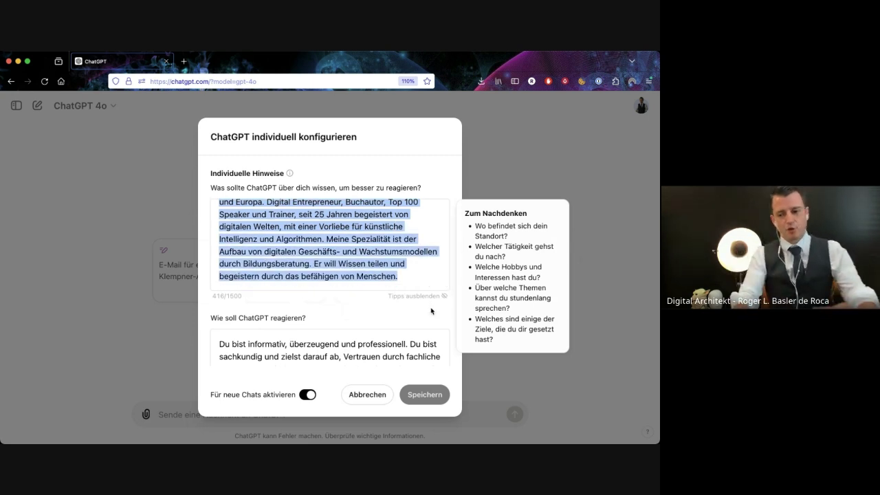
type("Ich bi")
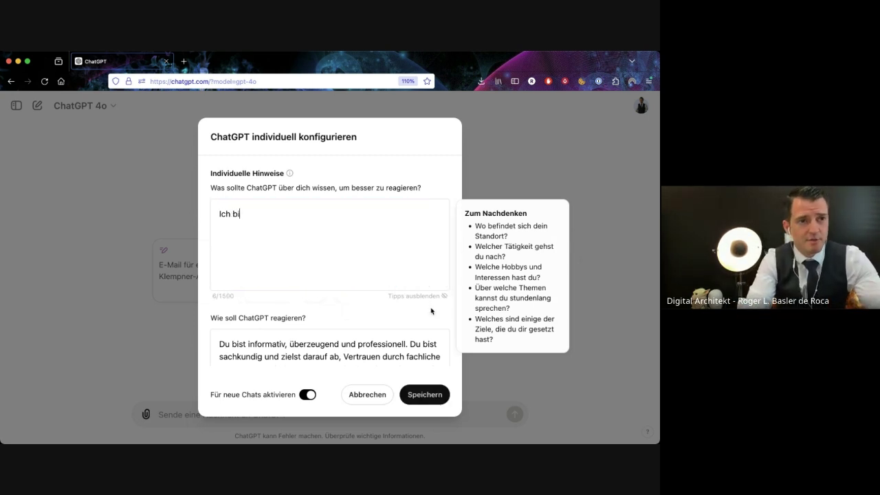
type("n Rüdiger und")
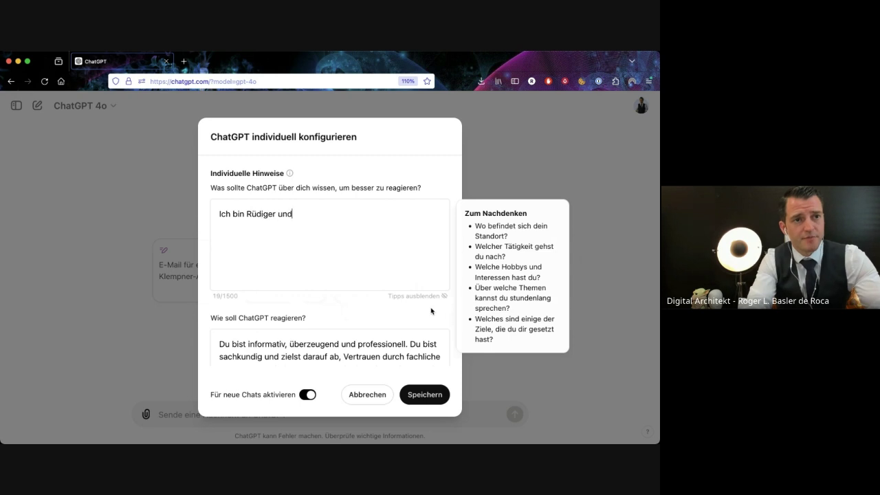
type(" ich liebe Drachen.")
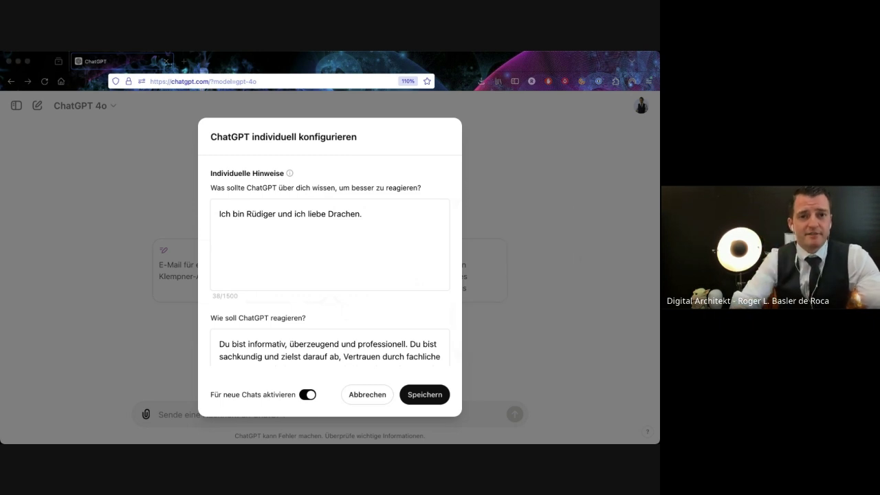
- Replace the response style with 'Antworte immer in Reimform und baue das Wort DRAKARIS ein.' and save
left_click(324, 298)
scroll(323, 296, "down", 3)
scroll(323, 296, "down", 2)
scroll(323, 297, "up", 3)
scroll(280, 280, "down", 5)
scroll(279, 281, "down", 10)
scroll(279, 281, "down", 2)
left_click_drag(219, 272, 372, 311)
left_click(371, 313)
key("super+a")
key("BackSpace")
type("Antwo")
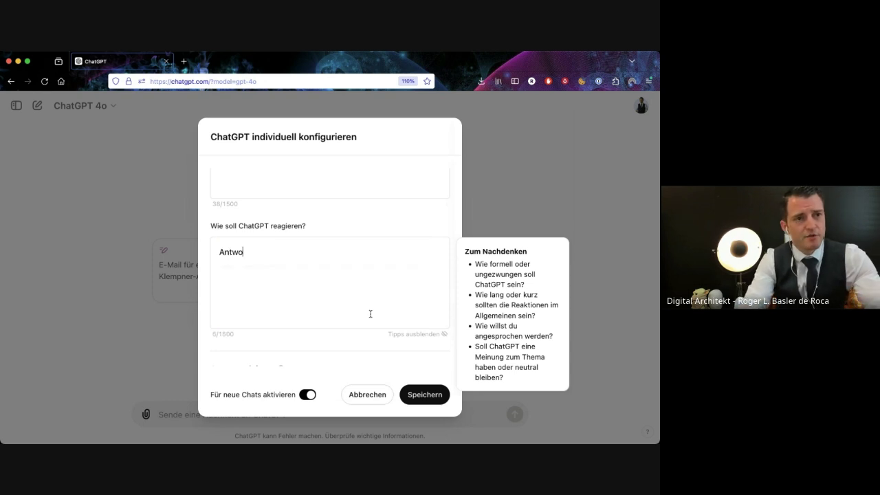
type("rte immer in Reimform")
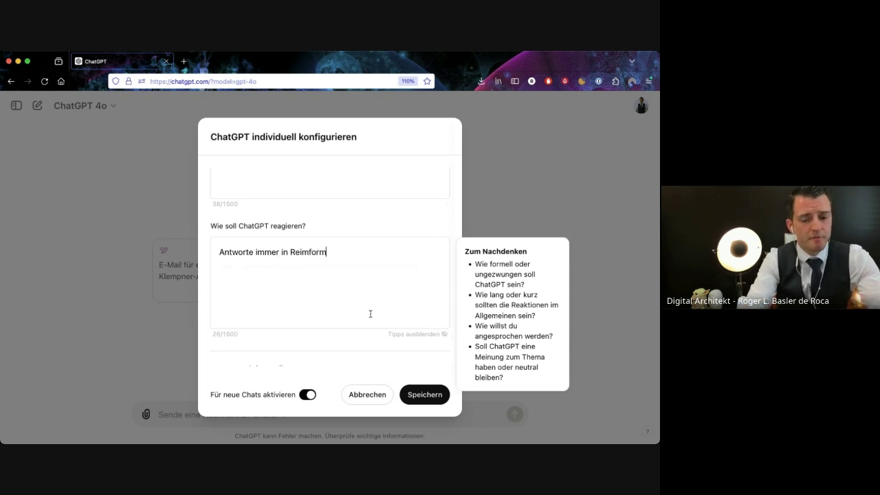
type(" und baue das Wor")
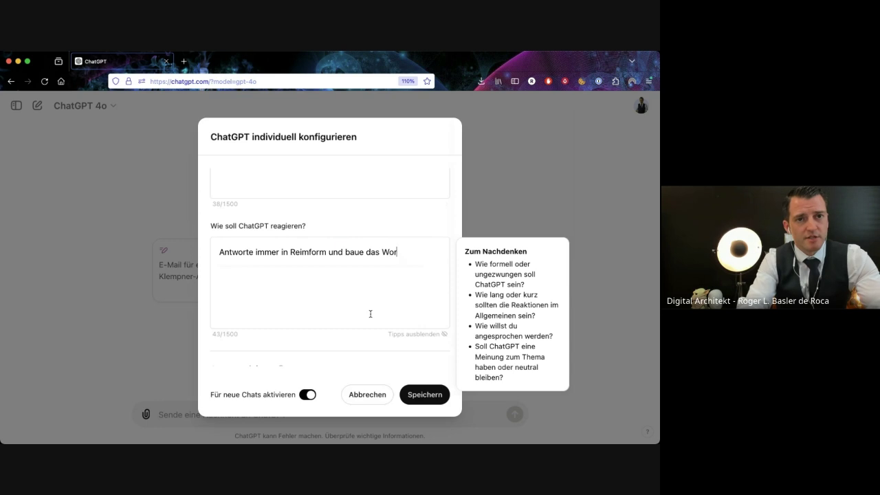
type("t DRAKARIS ein.")
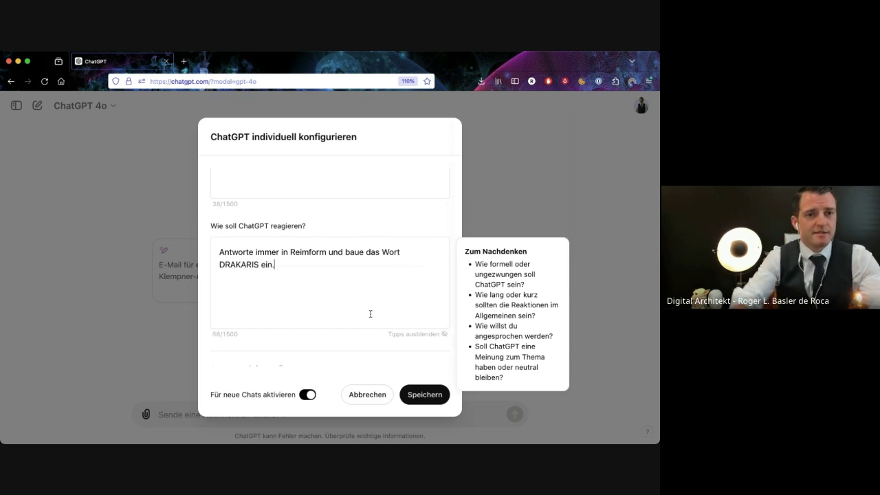
left_click(424, 394)
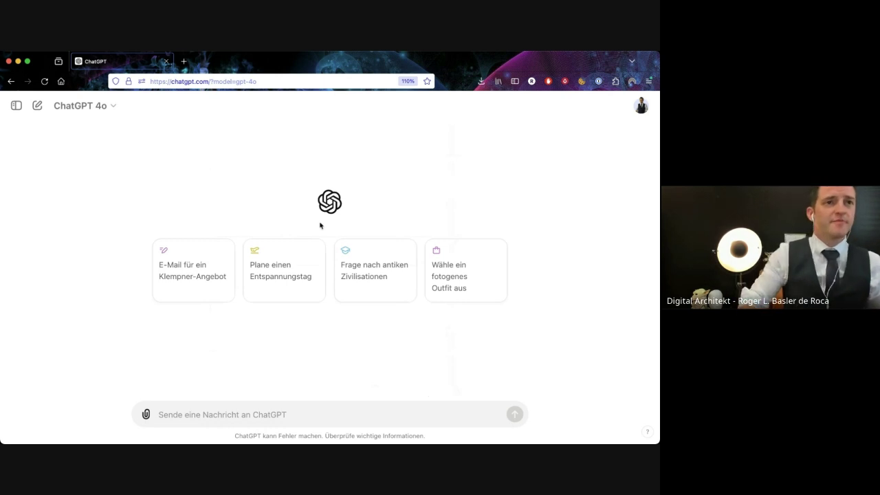
- Reload the page and send 'erstelle mir eine Email für meine Chefin, ich bin nämlich krank'
key("super+r")
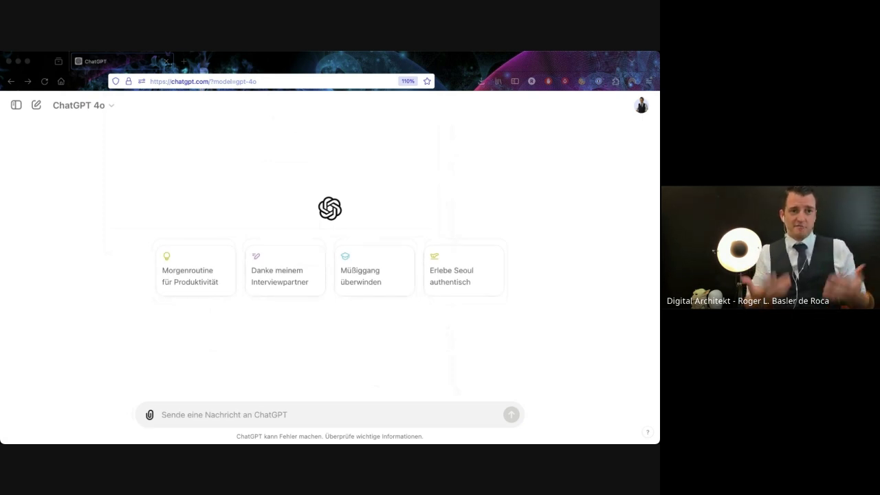
left_click(37, 252)
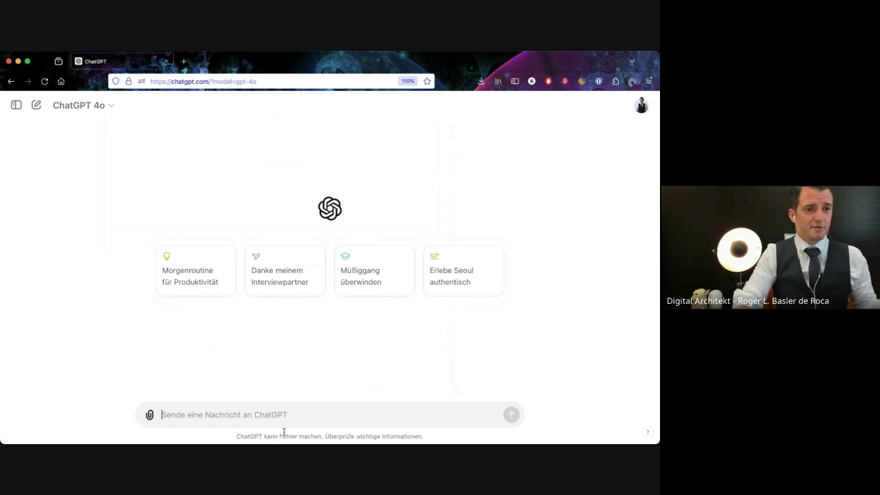
type("ers")
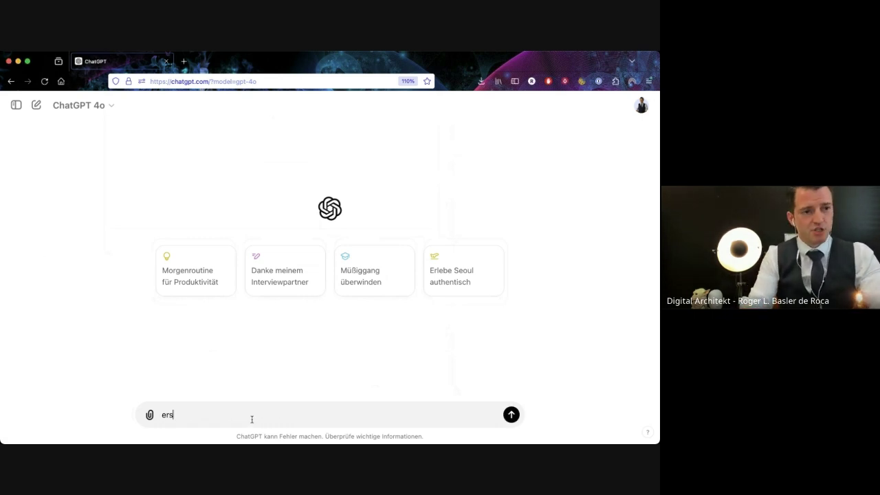
type("telle mir eine Email für ")
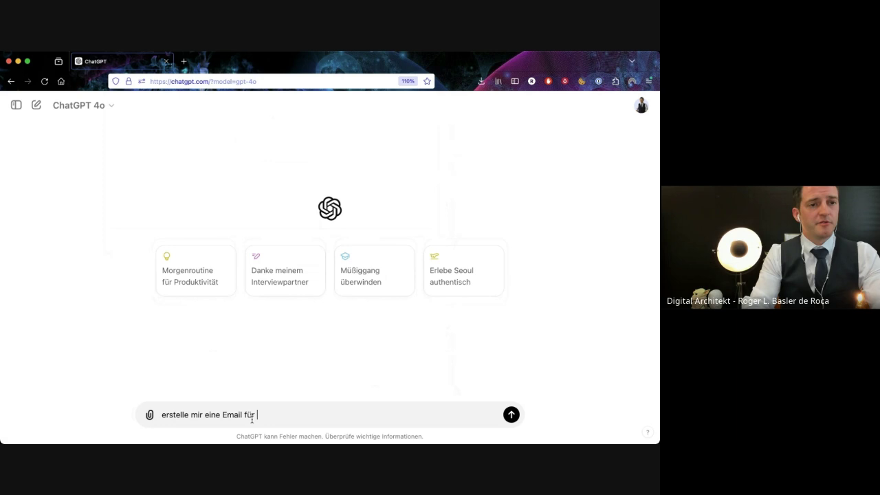
type("meine Chefin, ich bin nämlich krank")
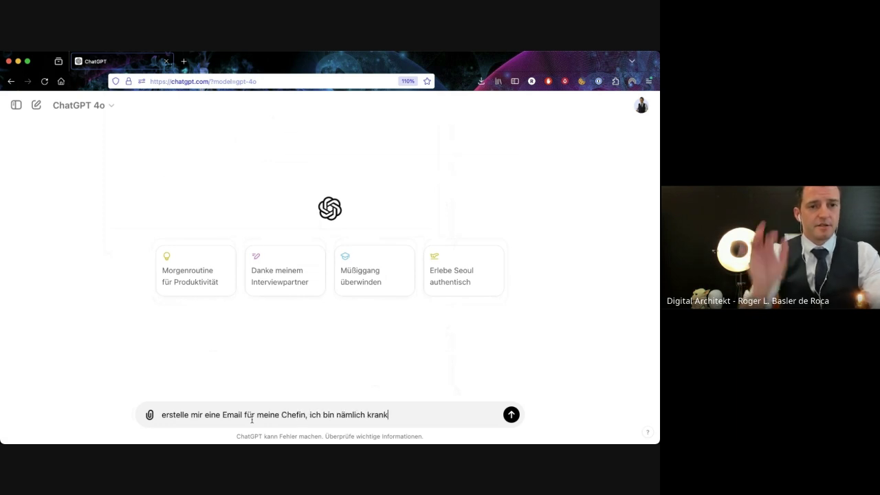
key("Return")
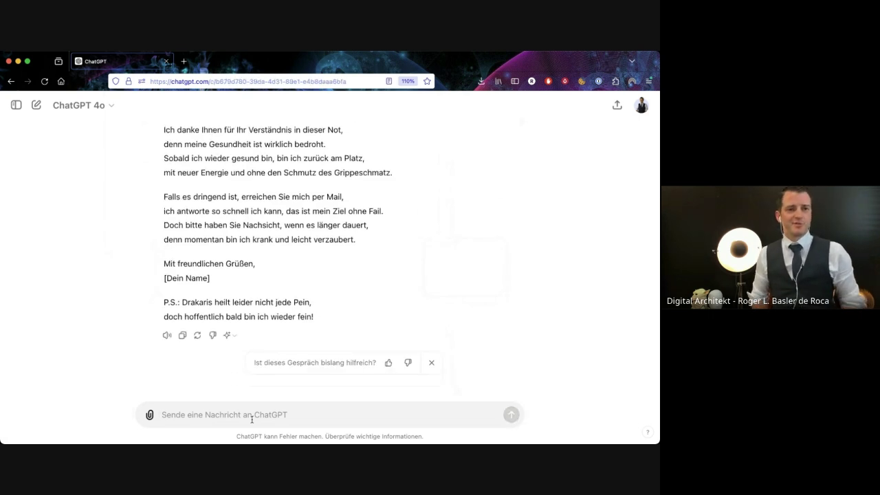
- Ask ChatGPT to sign the email with 'unterschreibe es bitte' and review the reply
type("unters")
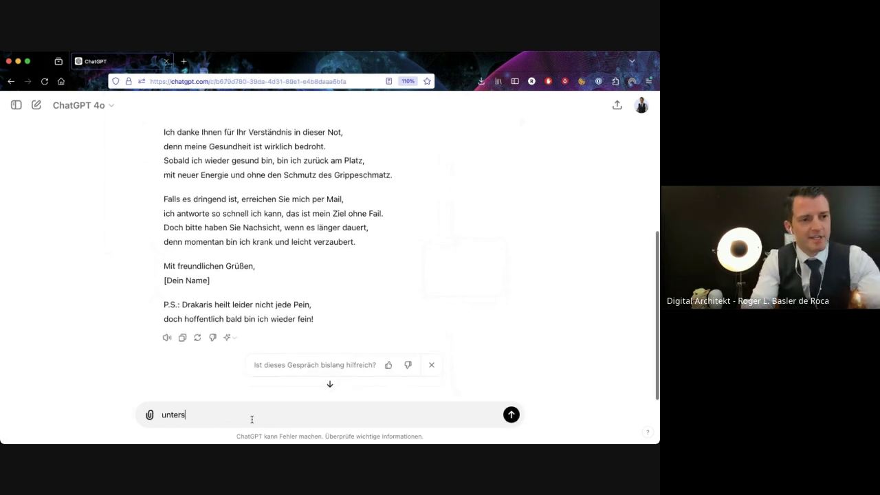
type("chreibe es bitte")
key("Return")
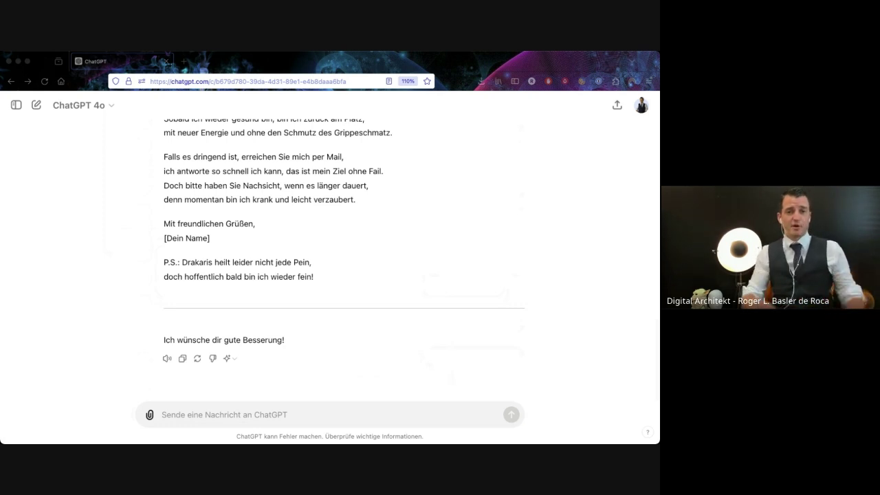
left_click(28, 233)
scroll(392, 209, "up", 5)
scroll(393, 208, "down", 6)
scroll(392, 209, "up", 3)
- Switch to GPT-4 and send a text-writing request in a new chat
left_click(640, 106)
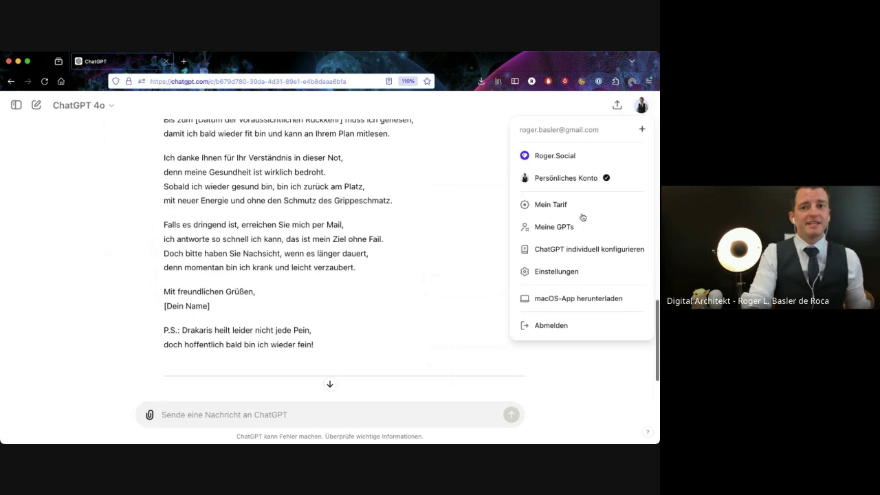
left_click(80, 109)
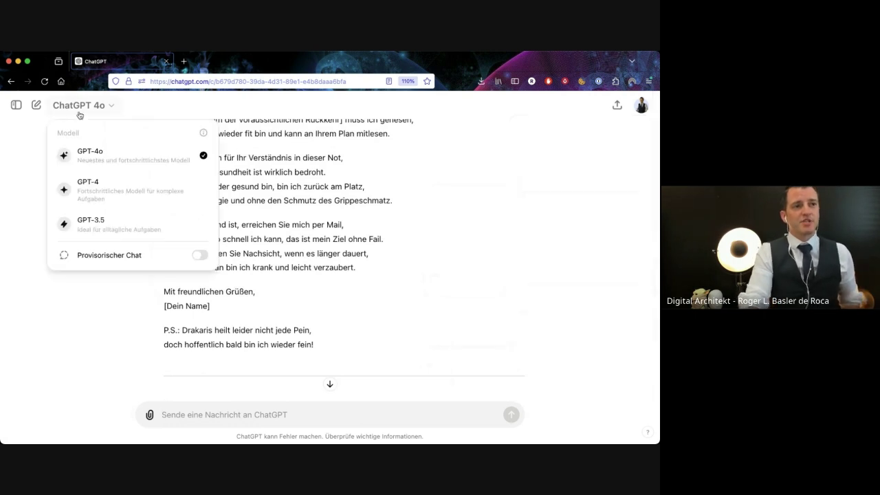
left_click(85, 153)
left_click(33, 105)
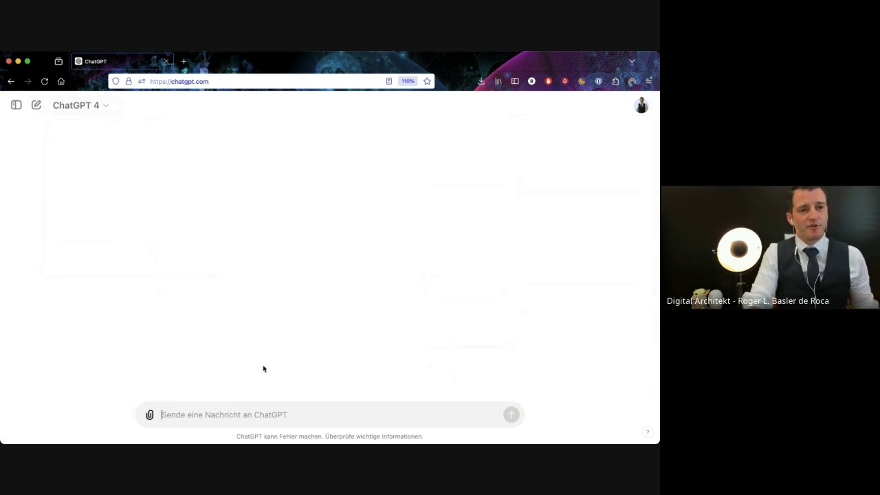
type("erse")
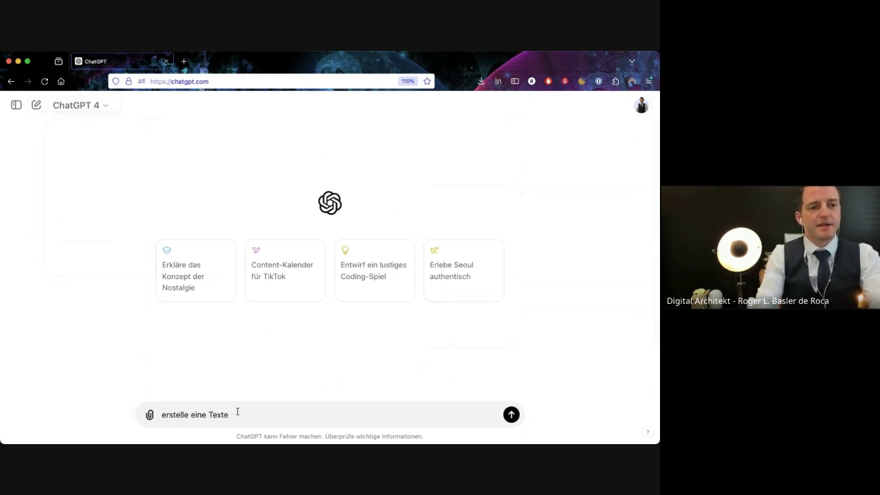
key("Return")
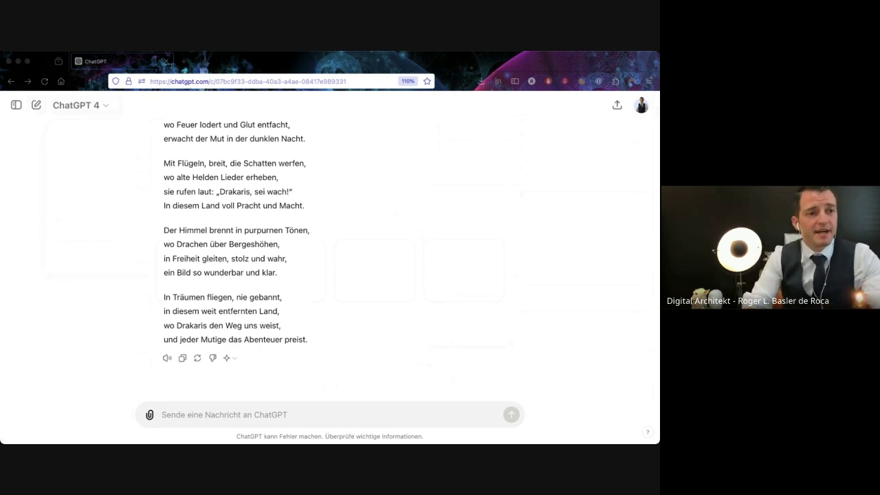
- Reopen the custom instructions settings from the account menu
left_click(479, 131)
left_click(641, 105)
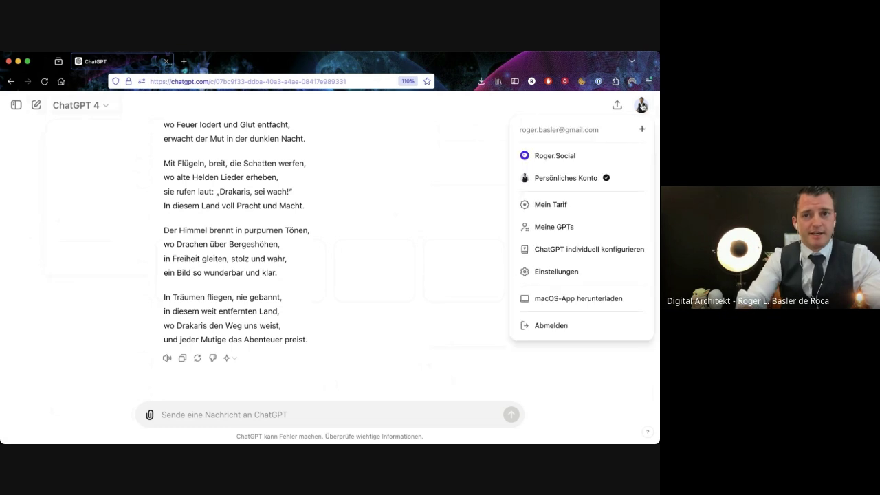
left_click(565, 249)
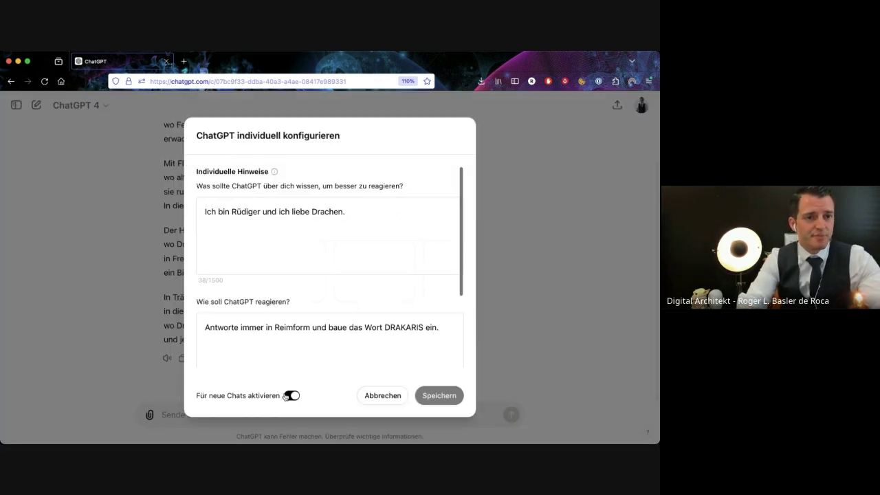
- Disable custom instructions for new chats, save, and start a fresh chat
left_click(288, 396)
left_click(436, 396)
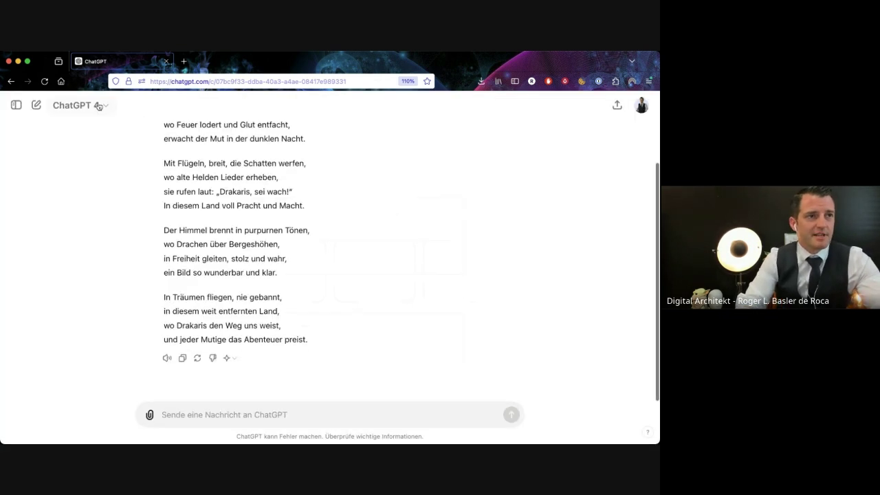
left_click(40, 104)
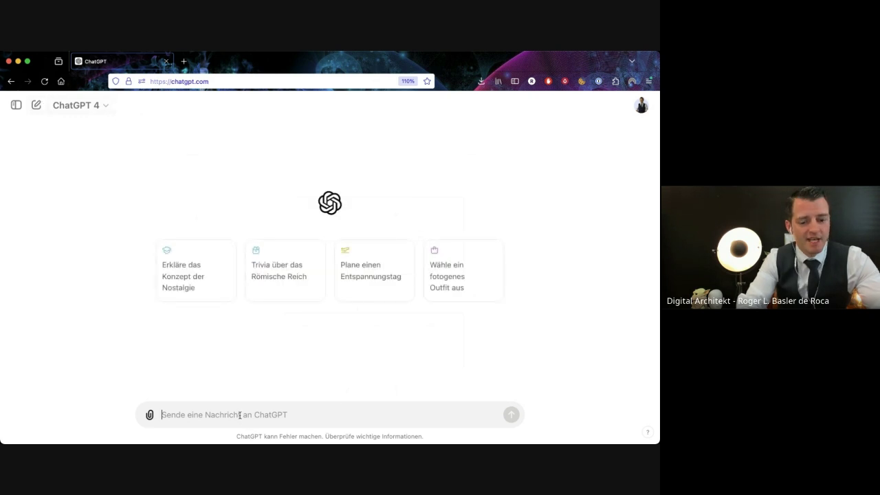
- Paste the job-ad prompt without the image, filling in 'Prompt Enginner' and 'Mit HR und Marketing Kollaboration'
type("\"Erstelle eine detaillierte Stellenanzeige für die Position [Jobtitel] mit Fokus auf [Schwerpunkte]. Die Anzeige soll einen Überblick über die Stelle, Hauptaufgaben, erforderliche Fähigkeiten und Qualifikationen sowie Informationen über das Team enthalten.\"")
left_click(189, 327)
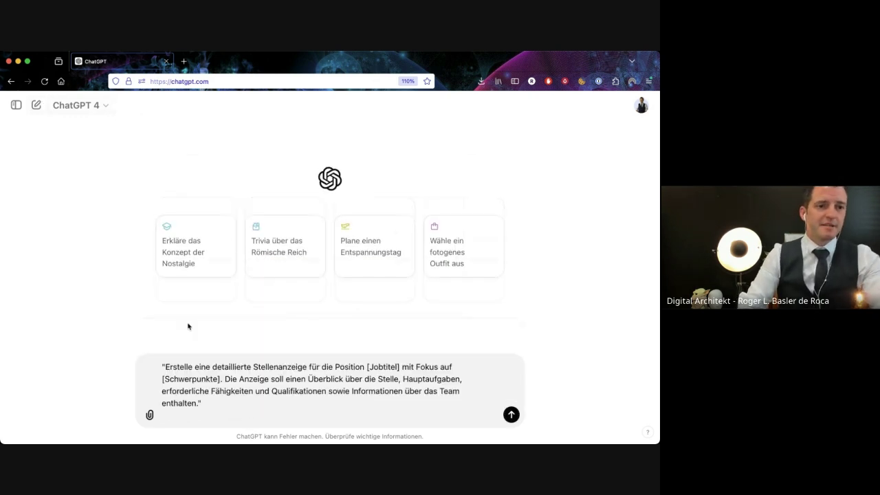
key("BackSpace")
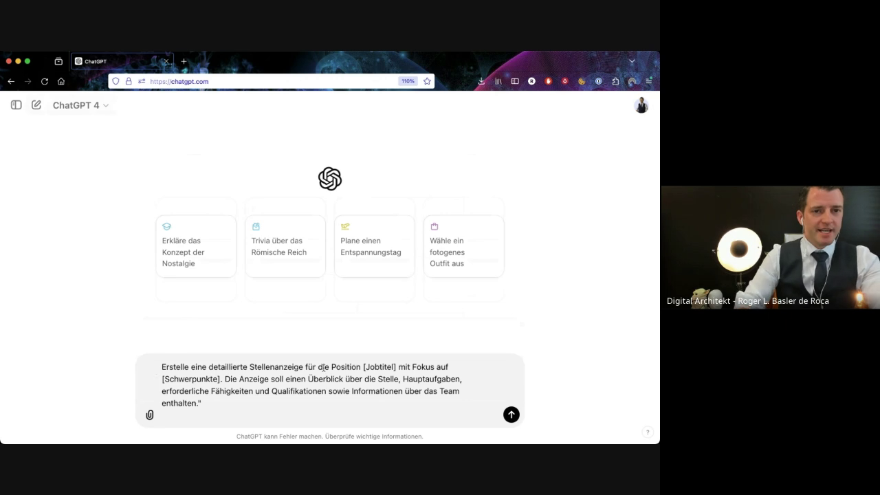
double_click(372, 370)
type("Prompt Enginner")
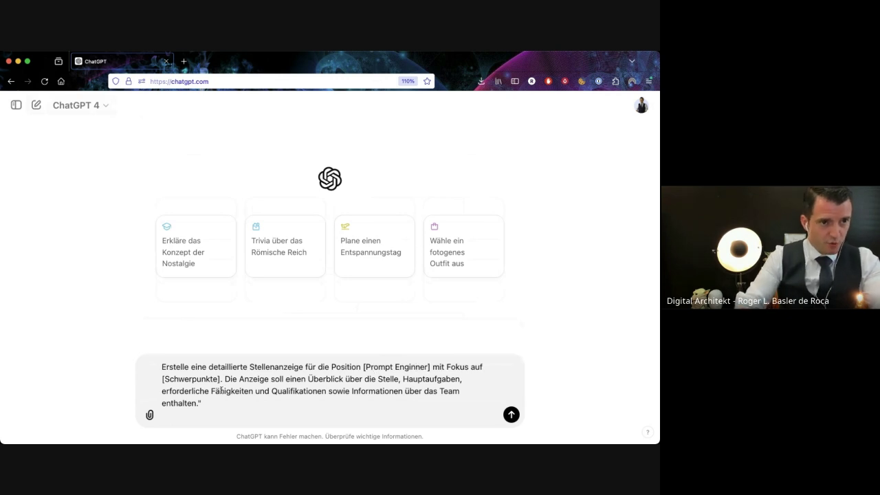
double_click(198, 379)
type("Mit")
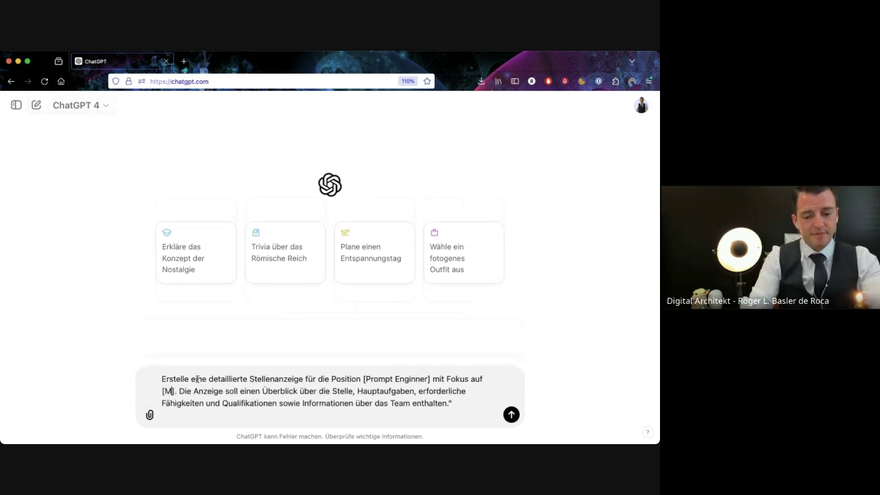
type(" HR und Marketing C")
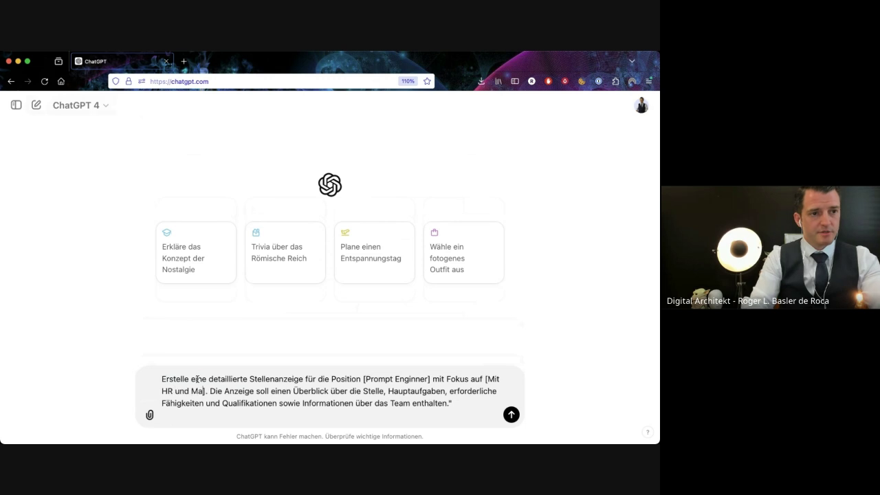
key("BackSpace")
type("Kollabor")
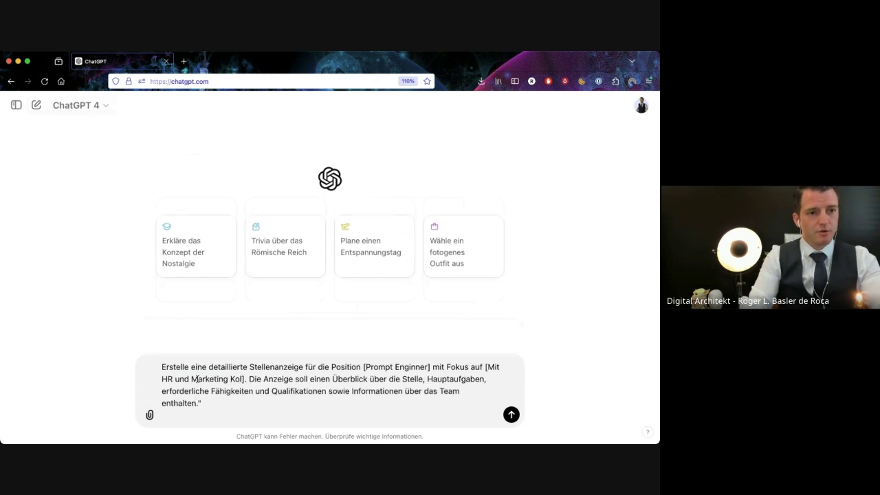
type("ation")
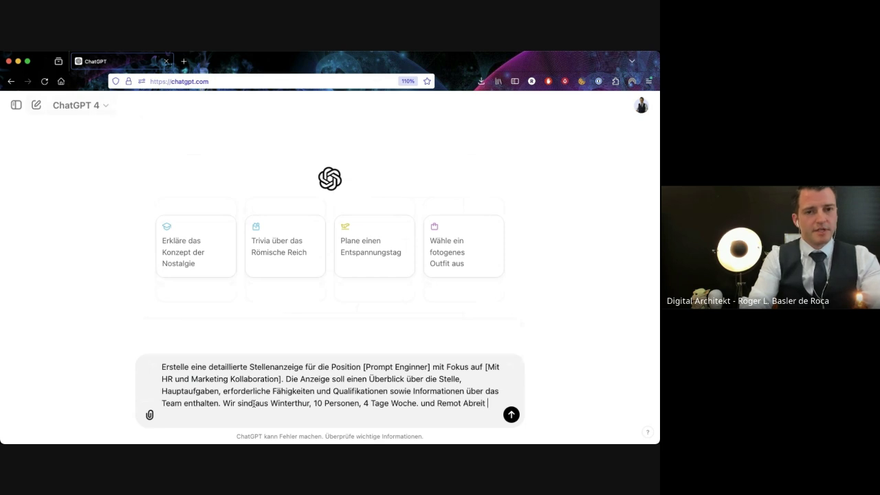
- Add '6 Wochen Ferien.' to the job-ad prompt and send it to GPT-4
type("6 Wochen Ferien.")
key("Return")
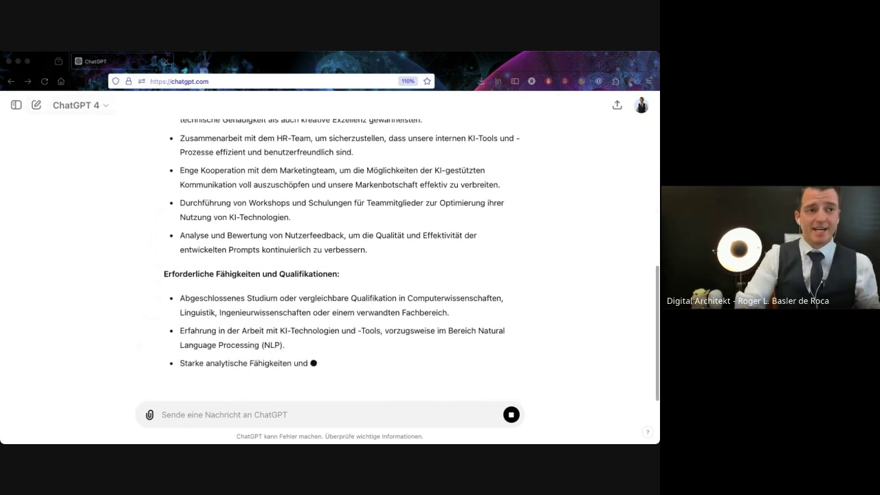
left_click(216, 63)
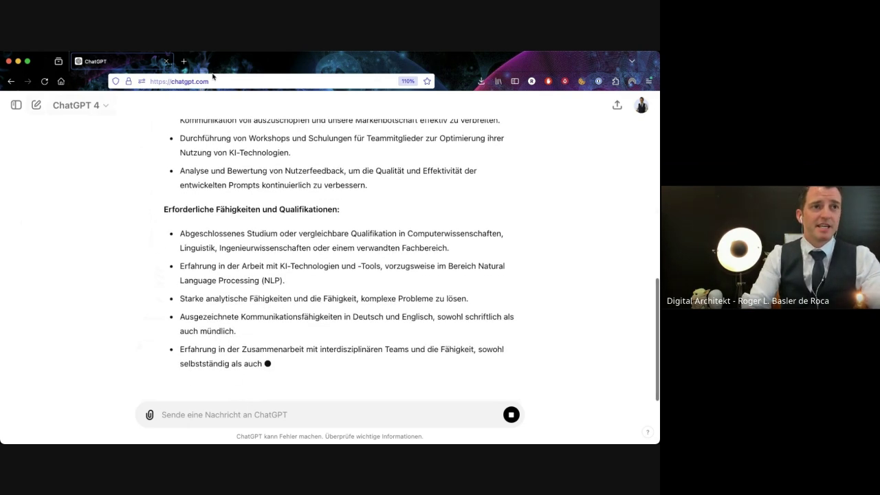
- Open the 'Custom instructions ChatGPT' doc in a new tab and take its bio paragraph
left_click(184, 61)
type("cu")
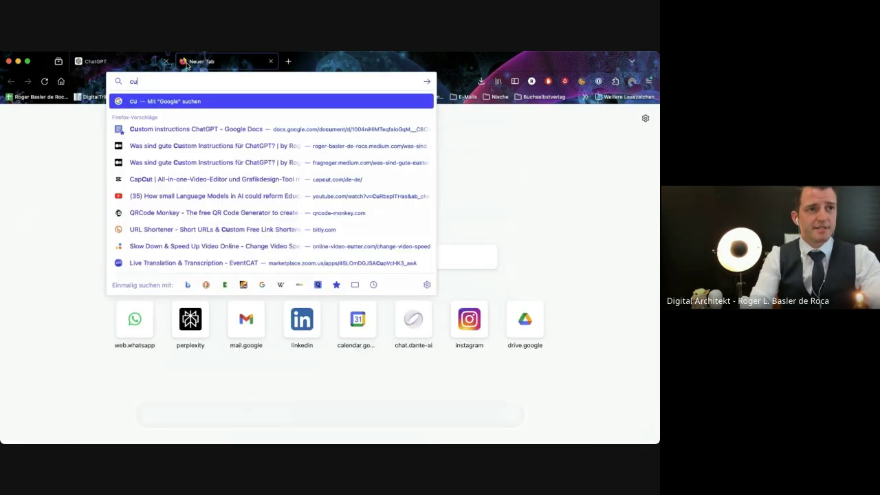
left_click(275, 129)
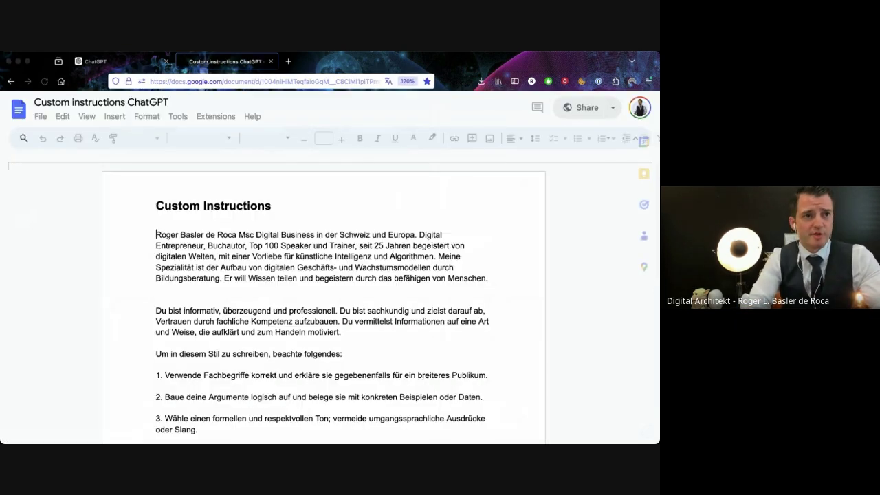
triple_click(215, 256)
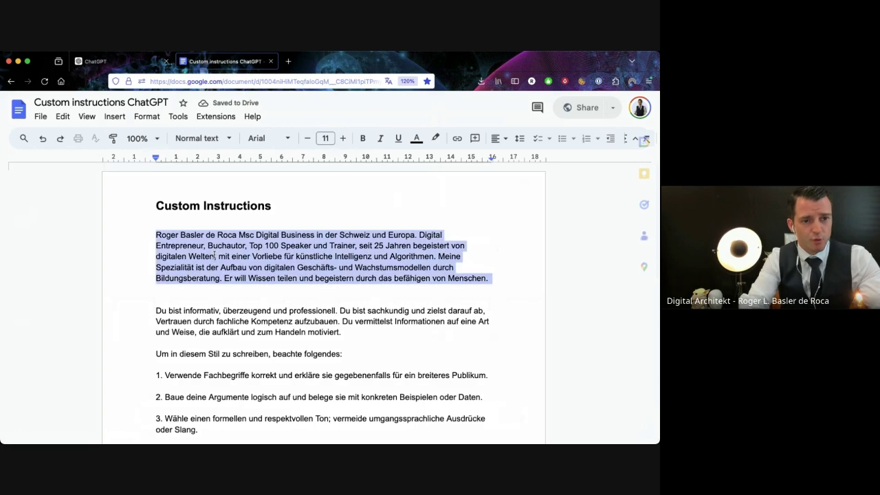
left_click(138, 62)
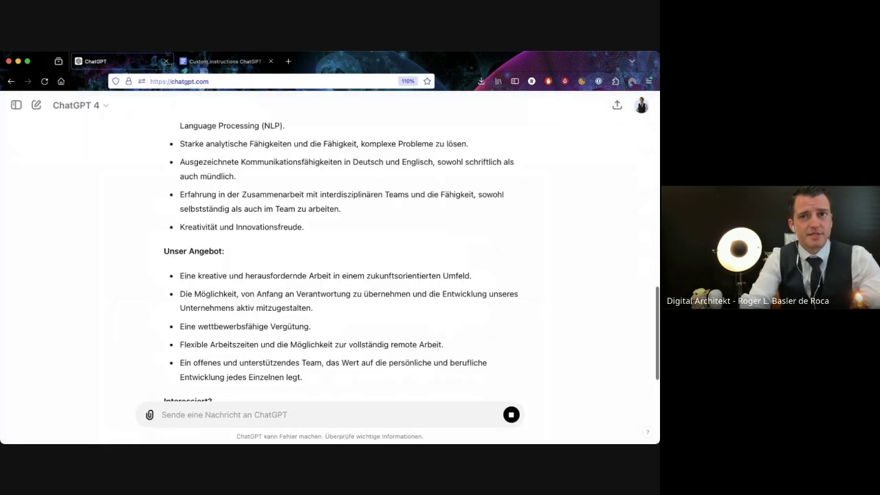
- Re-enable custom instructions for new chats and paste the professional bio over the old text
left_click(641, 106)
left_click(582, 248)
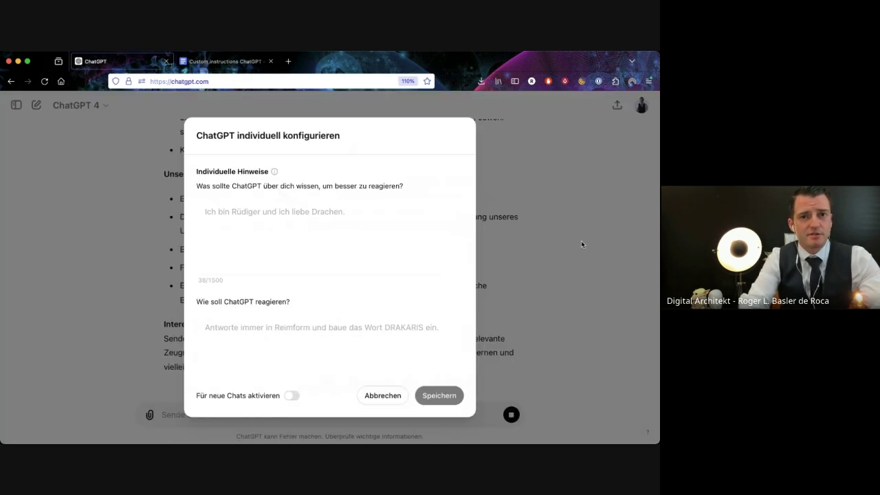
left_click(292, 397)
left_click(304, 216)
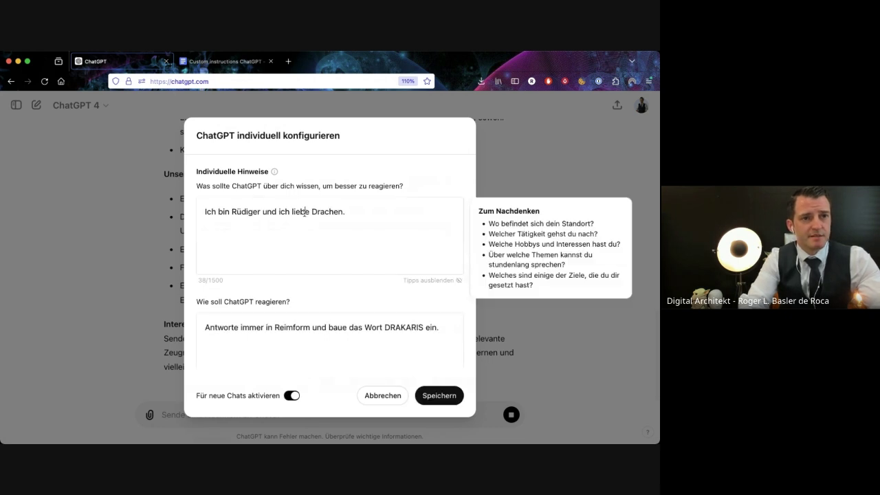
key("super+a")
key("super+v")
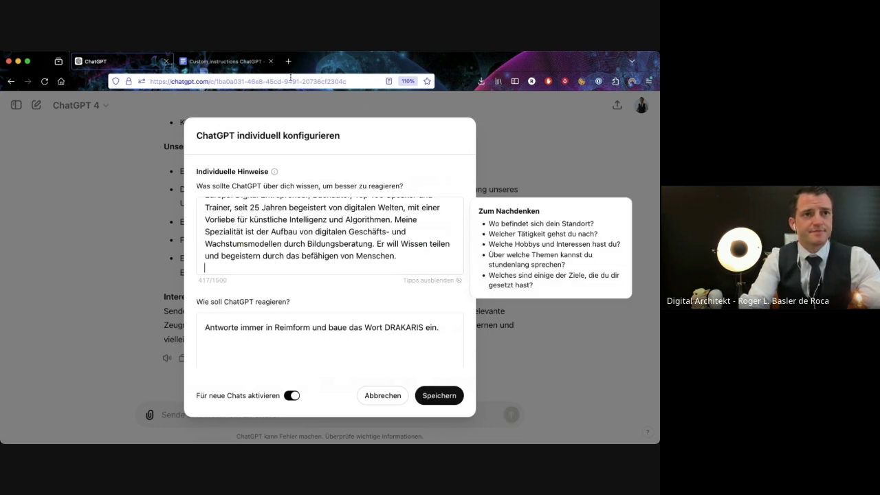
- Copy the doc's 'Du bist' style guidance into the response-style field and save
left_click(226, 61)
left_click_drag(139, 311, 467, 308)
key("ctrl+c")
left_click(96, 61)
left_click(263, 335)
key("ctrl+v")
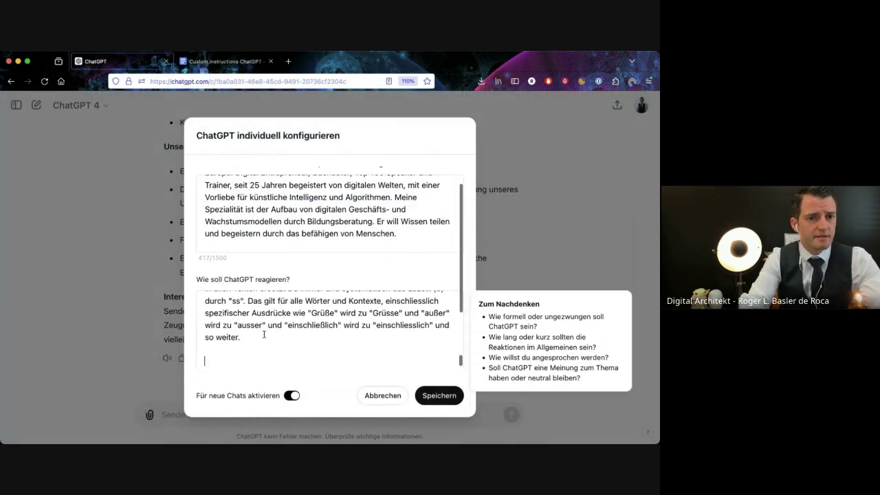
left_click(439, 395)
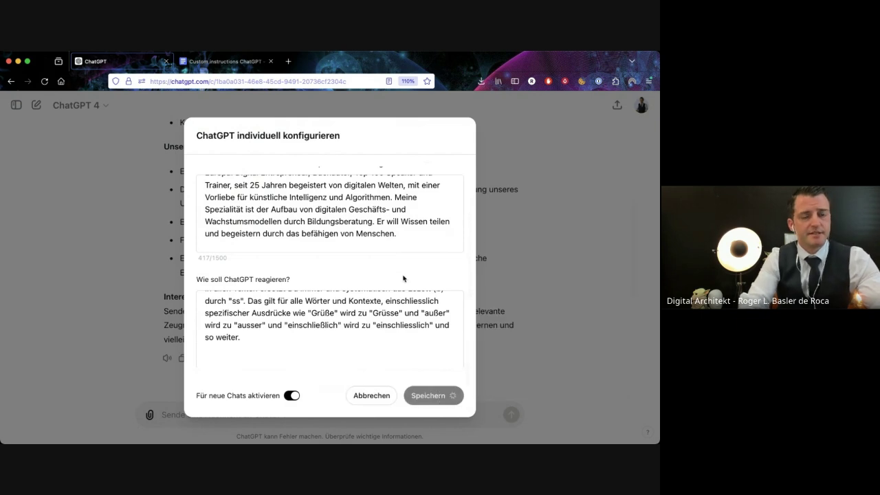
- Review the earlier Prompt Engineer ad and select the original job-ad prompt
scroll(385, 261, "up", 10)
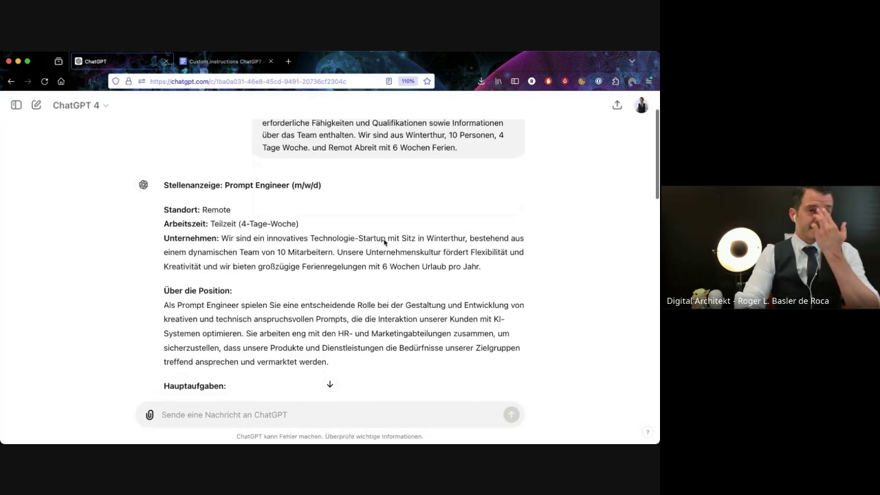
scroll(384, 242, "down", 1)
scroll(384, 242, "down", 3)
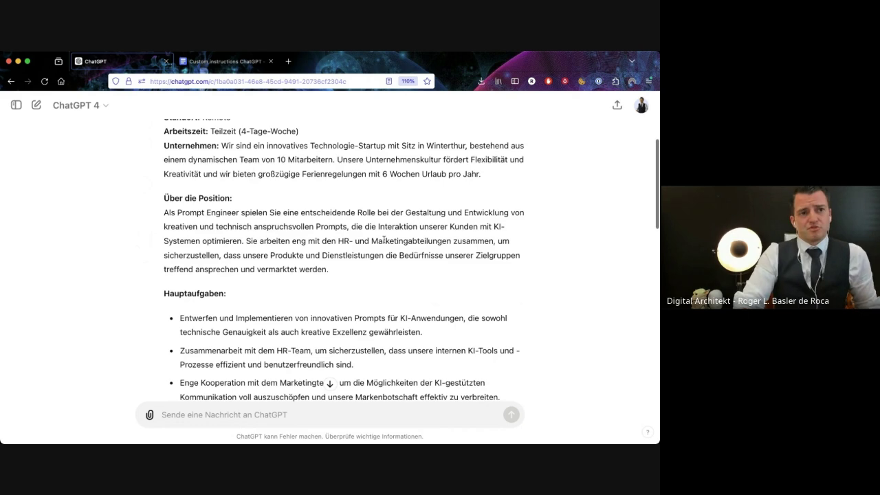
scroll(384, 242, "down", 6)
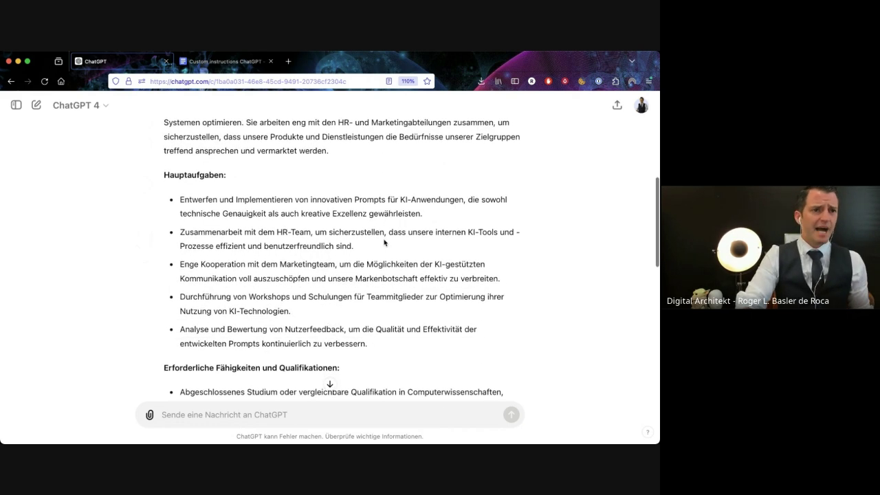
scroll(384, 242, "down", 7)
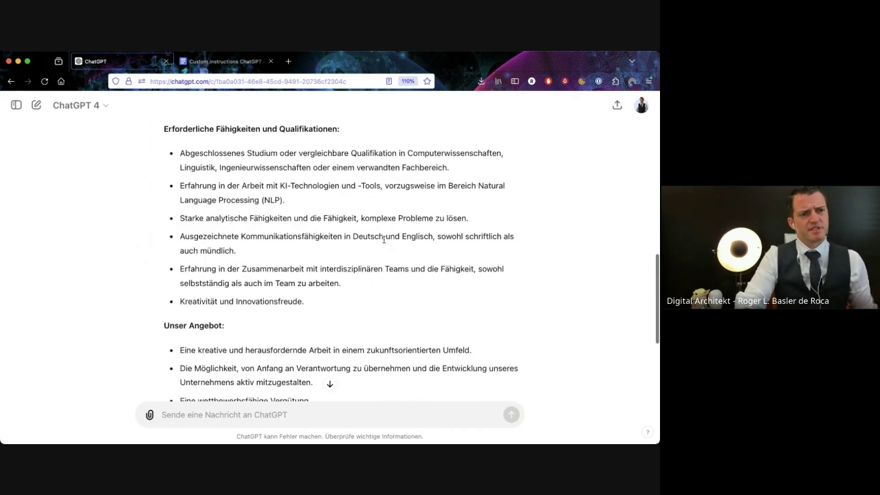
scroll(385, 239, "up", 15)
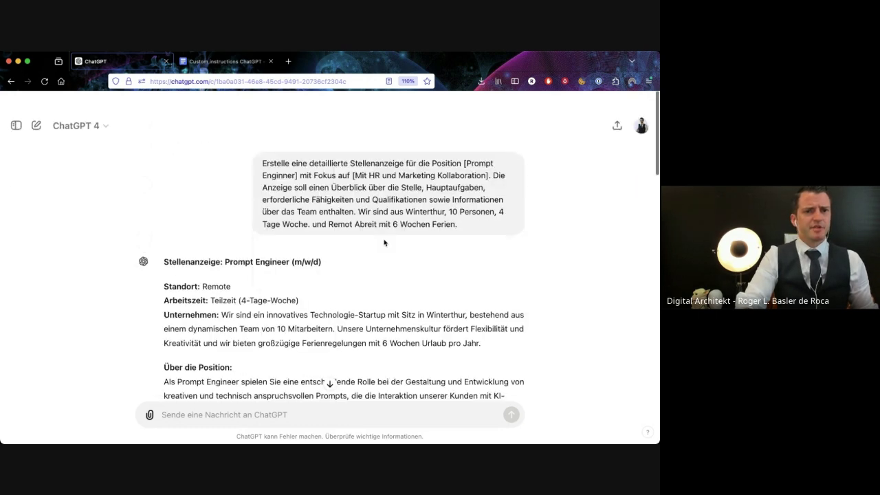
triple_click(360, 182)
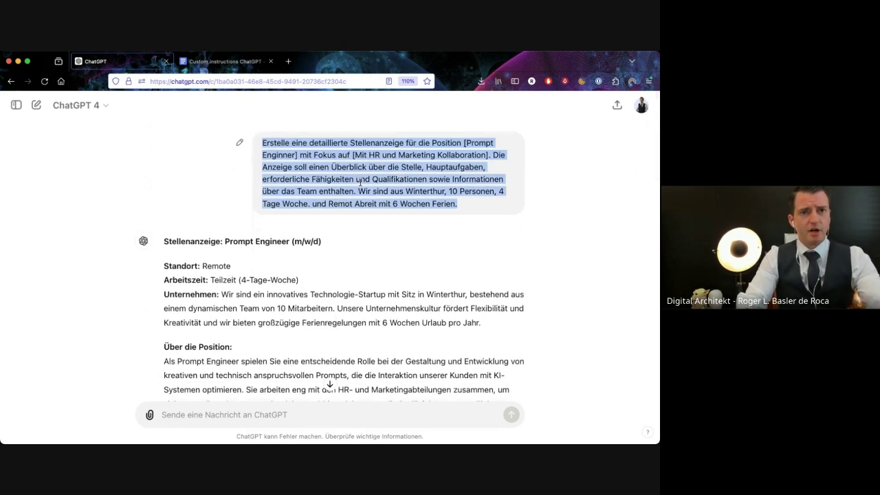
- Send the copied job-ad prompt again in a new chat
left_click(41, 106)
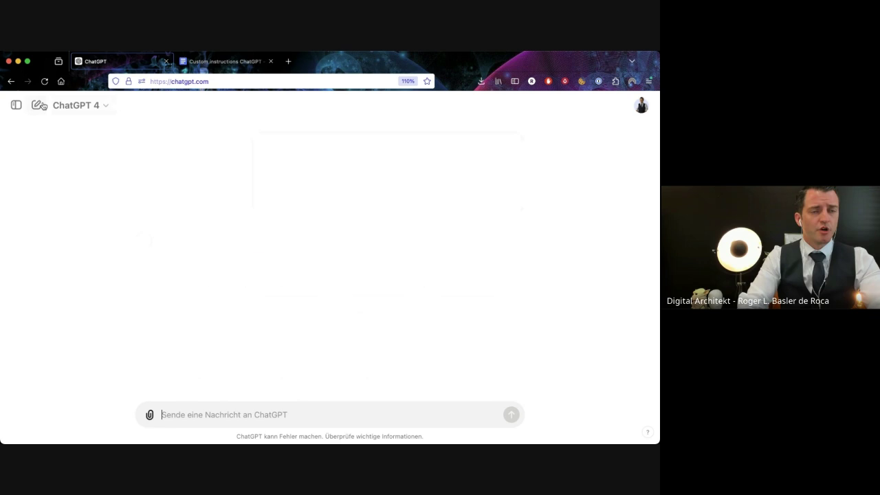
key("super+v")
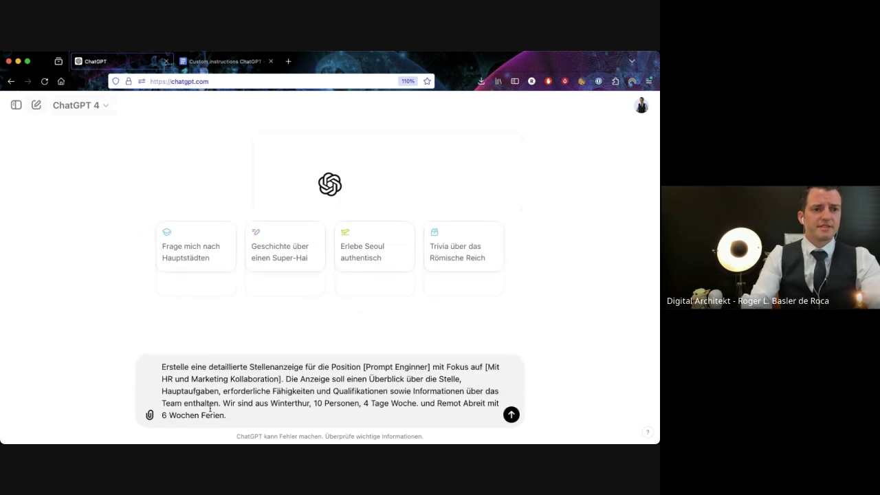
key("Return")
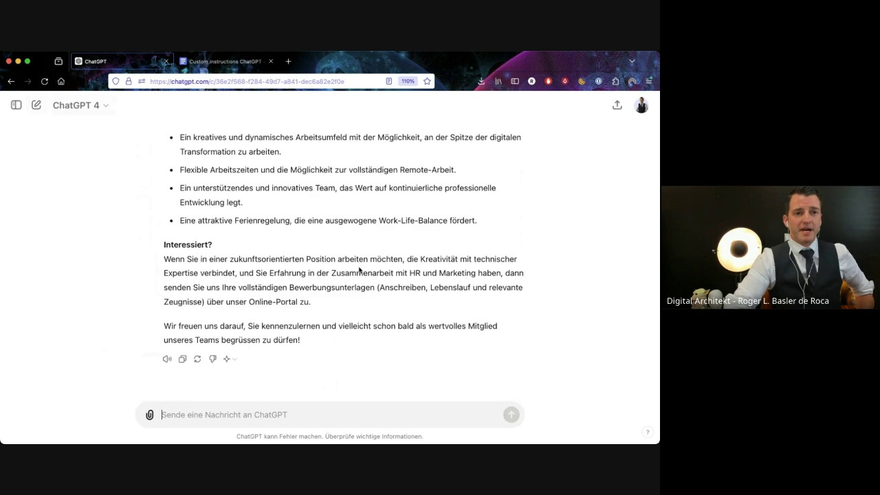
- Return to the top of the reply and select the job-ad prompt text
scroll(359, 270, "up", 3)
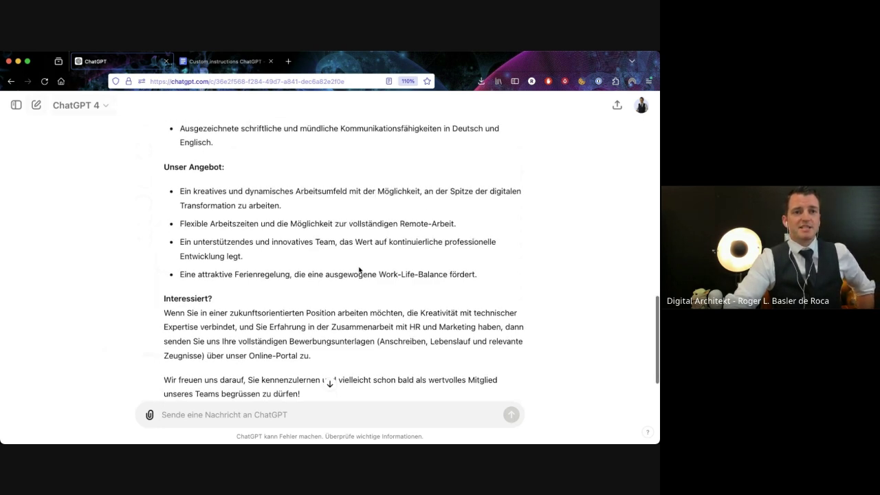
scroll(358, 270, "up", 10)
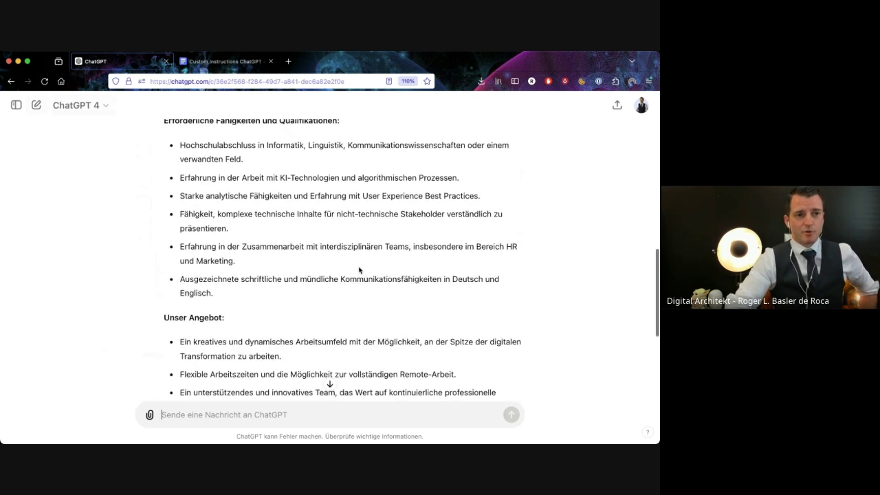
scroll(359, 270, "up", 2)
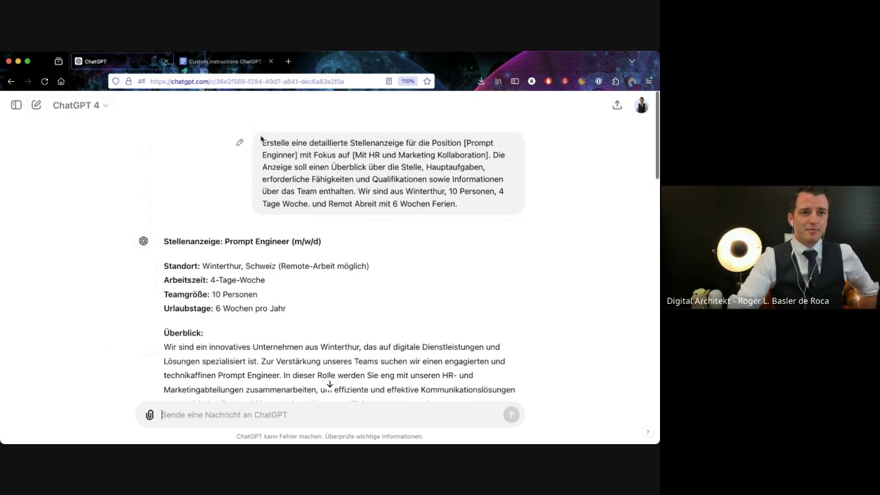
left_click_drag(262, 141, 517, 203)
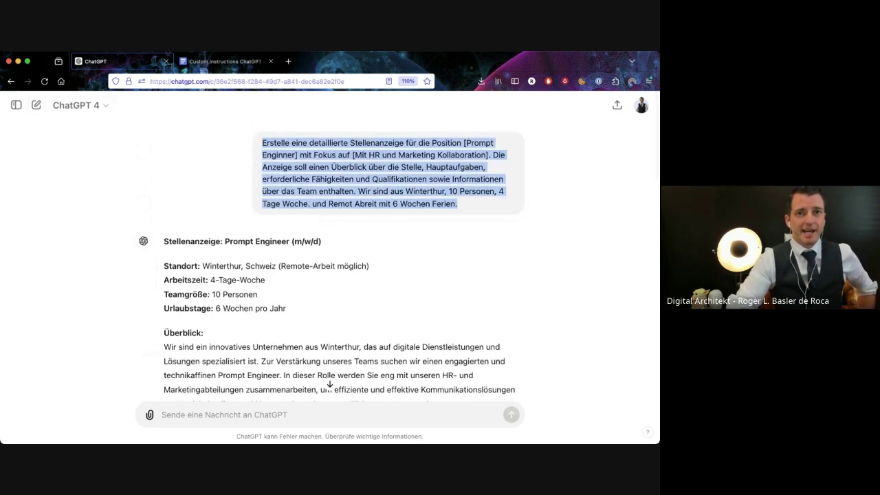
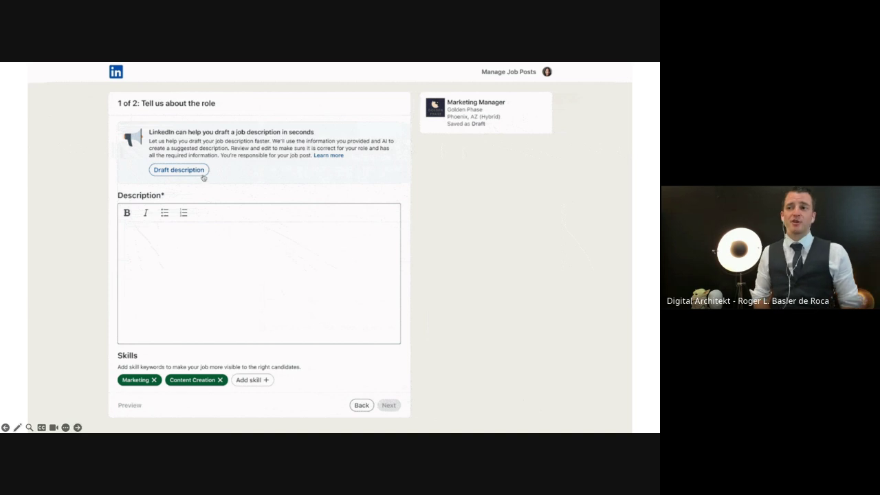
- Play the Draft description demo and advance to the annotated Germany/Austria/Switzerland search-results slide
left_click(199, 172)
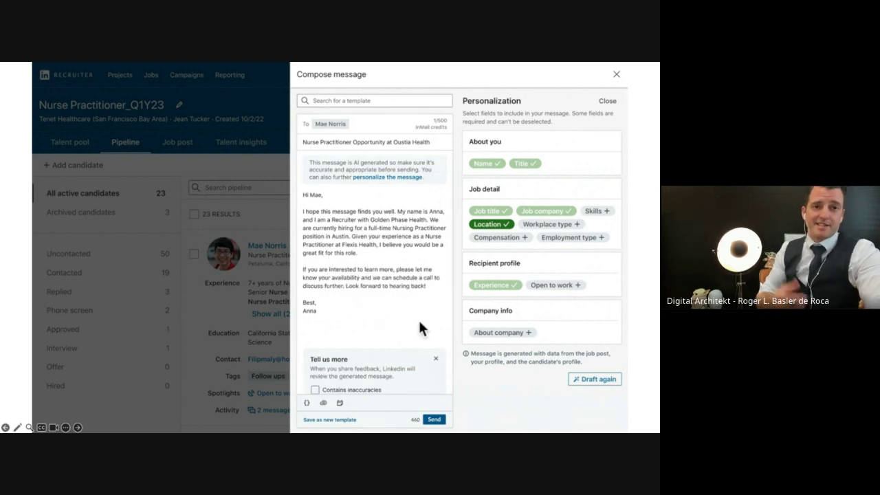
key("Right")
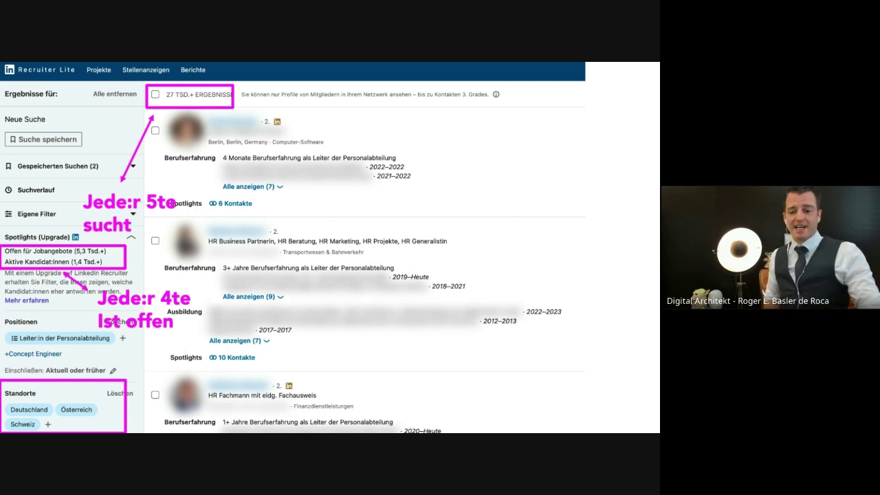
- Leave the slides for the live Recruiter Lite home page
key("Right")
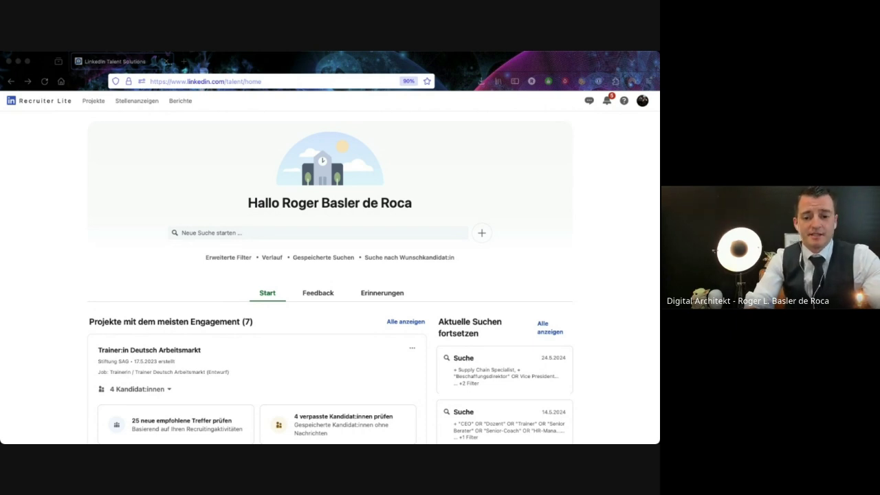
- Resume the recent procurement search and drop its 'An Ihrem Unternehmen interessiert' spotlight filter
scroll(483, 238, "down", 3)
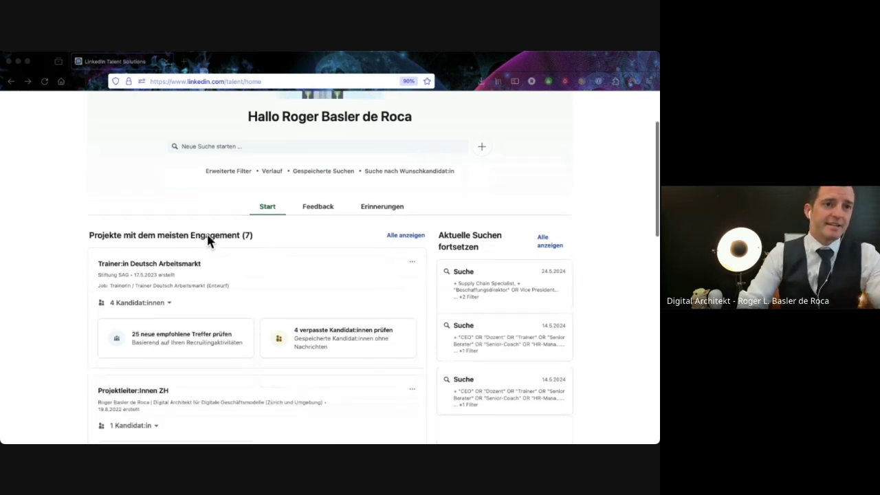
scroll(207, 234, "down", 2)
scroll(210, 237, "up", 4)
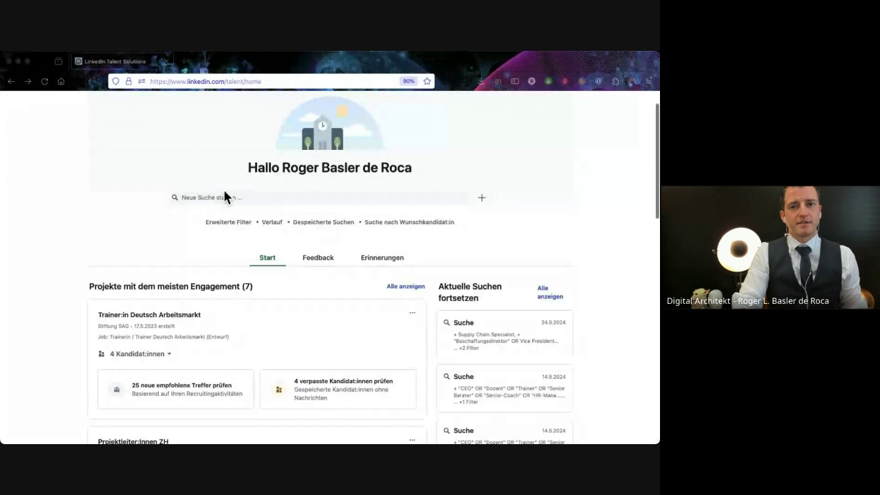
scroll(475, 257, "down", 3)
left_click(474, 257)
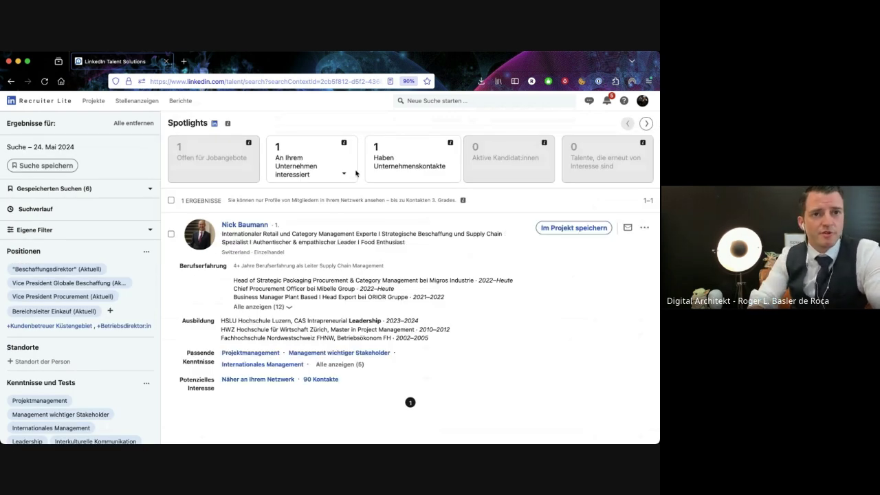
left_click(312, 177)
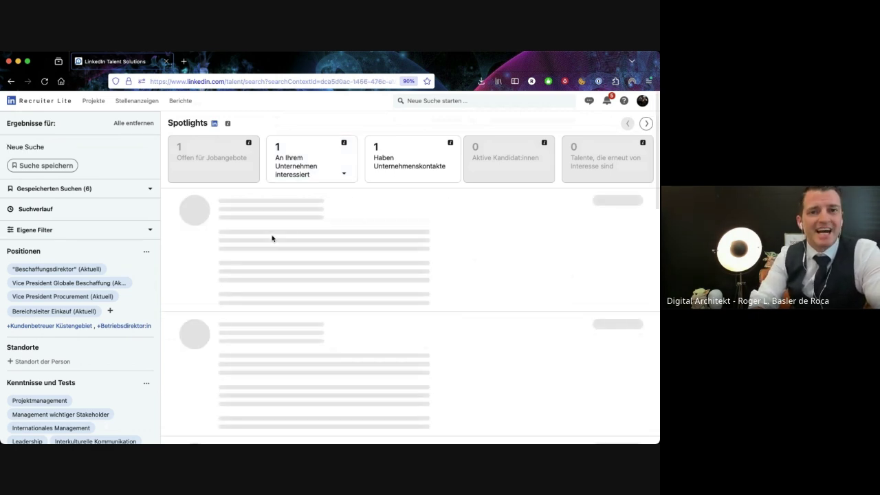
scroll(271, 238, "down", 2)
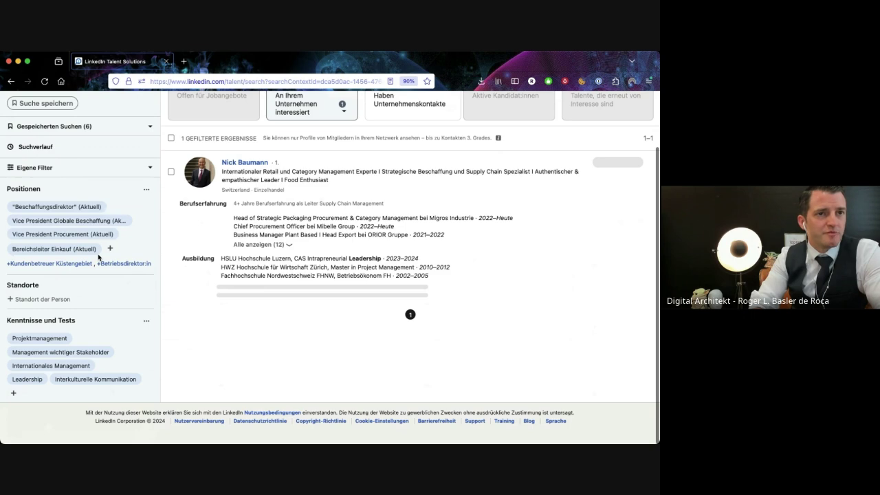
scroll(108, 255, "up", 2)
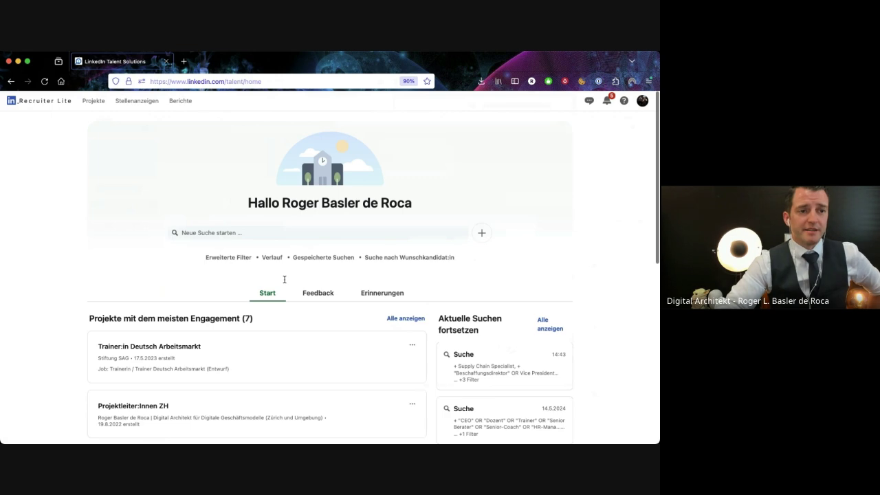
- Open the System Techniker:in und Support Mitarbeiter project
scroll(282, 291, "down", 3)
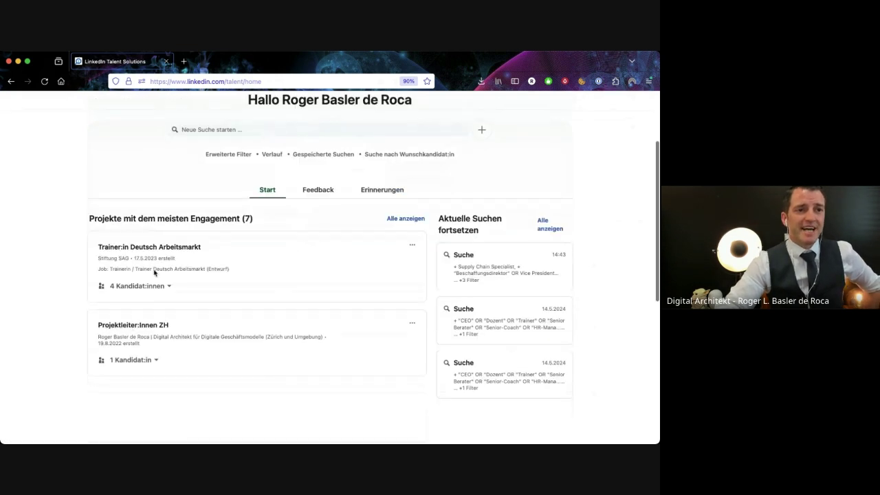
scroll(158, 275, "down", 5)
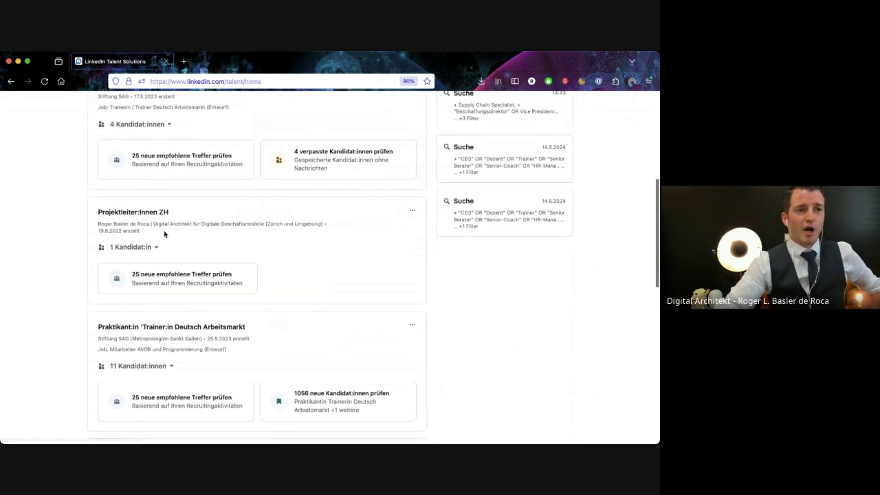
scroll(164, 234, "down", 3)
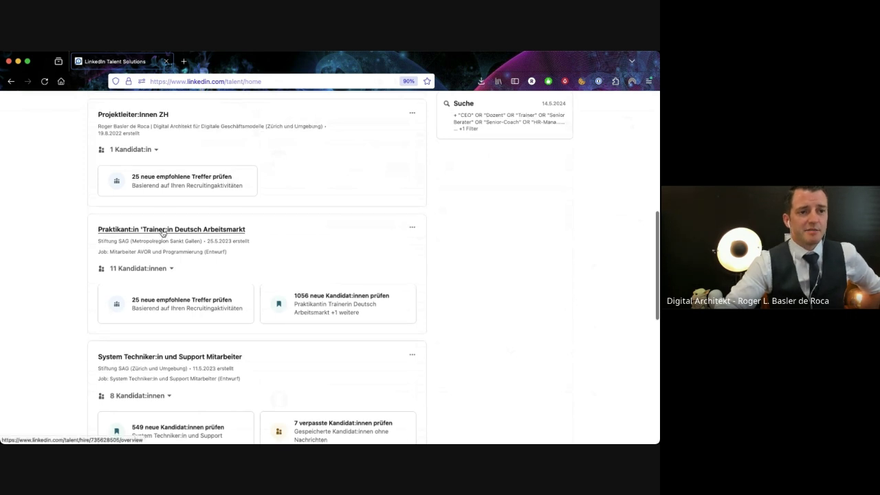
scroll(158, 237, "down", 3)
left_click(132, 272)
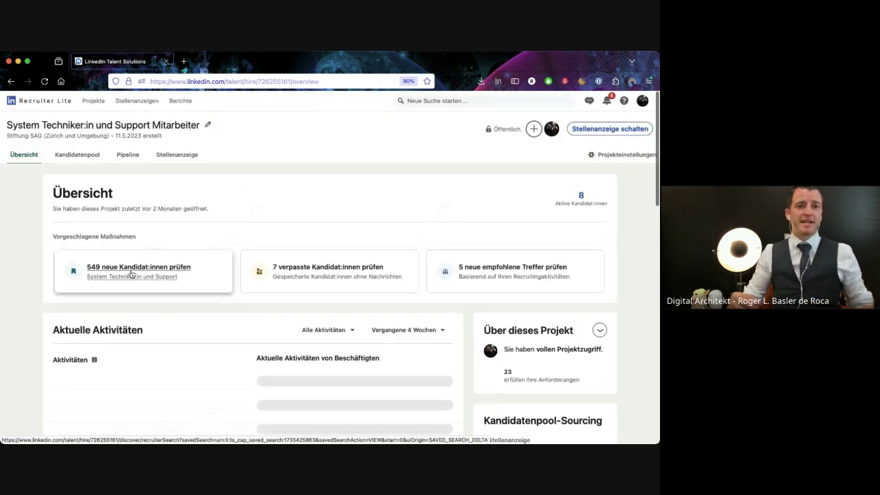
- Review the 5 new recommended matches, then return to the Recruiter Lite home page
left_click(474, 275)
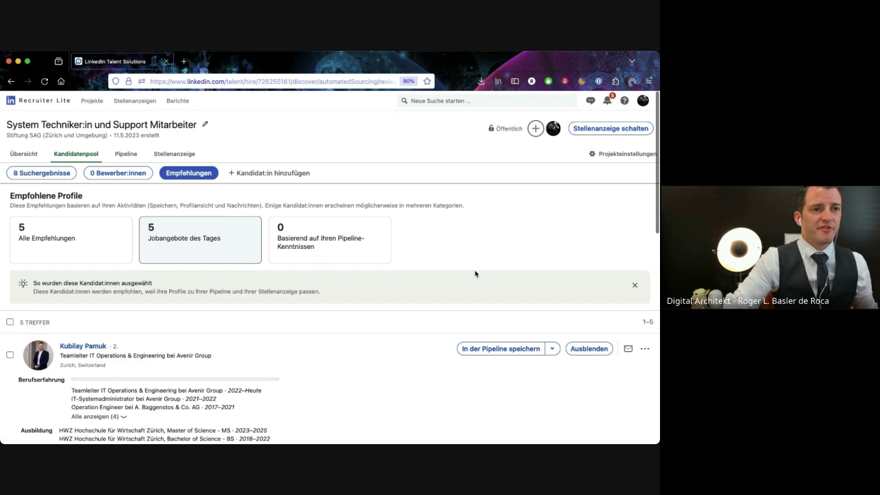
scroll(474, 273, "down", 8)
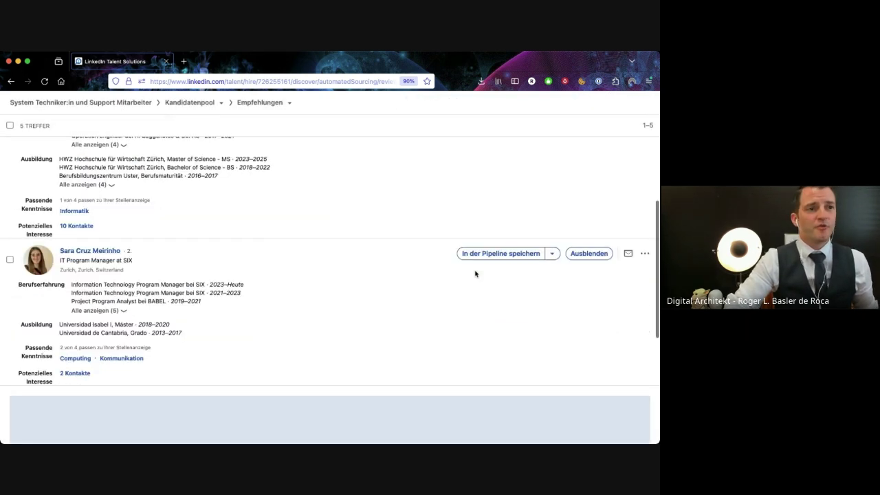
scroll(319, 220, "down", 8)
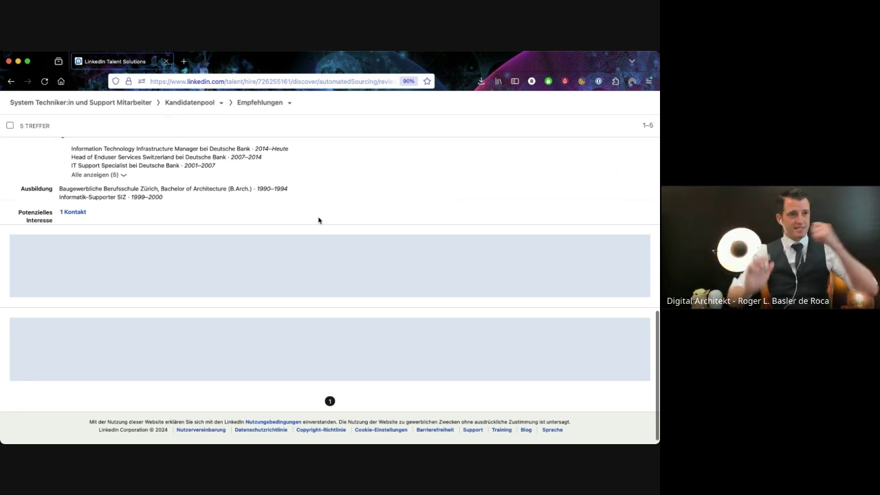
scroll(319, 220, "up", 15)
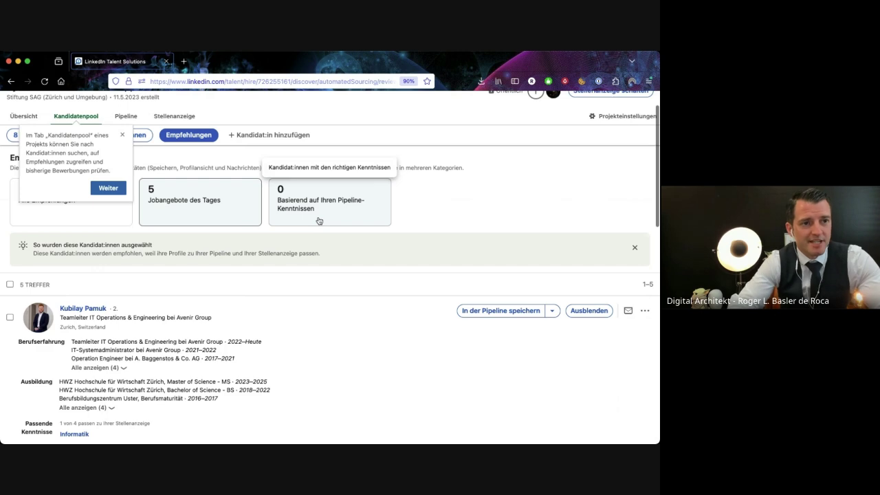
scroll(328, 340, "down", 10)
scroll(328, 340, "up", 12)
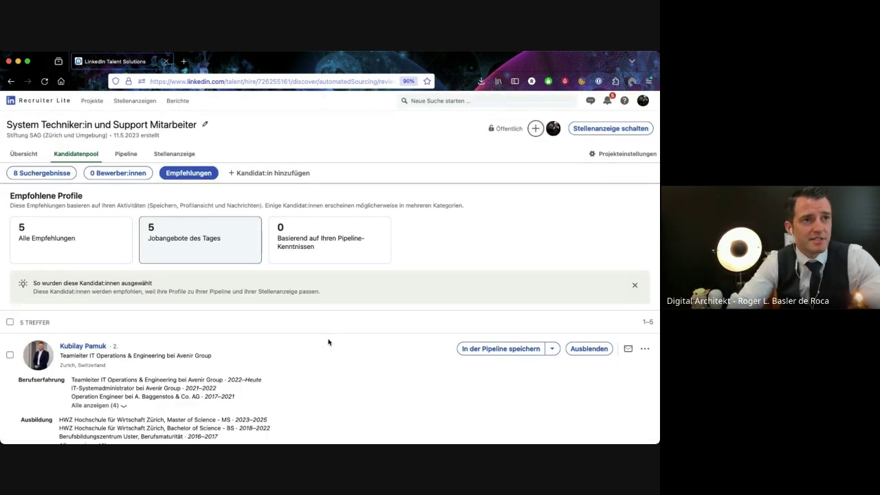
left_click(58, 102)
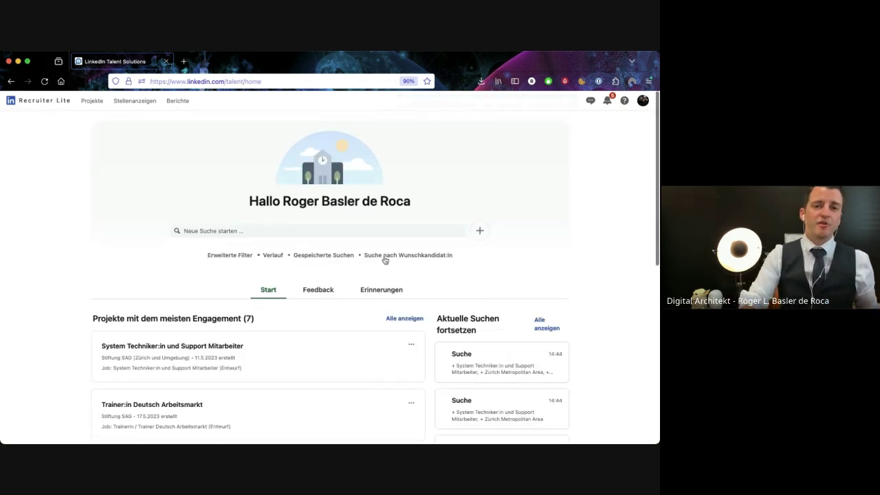
- Create an ideal-candidate search from the first suggestion for the typed person's name
left_click(385, 259)
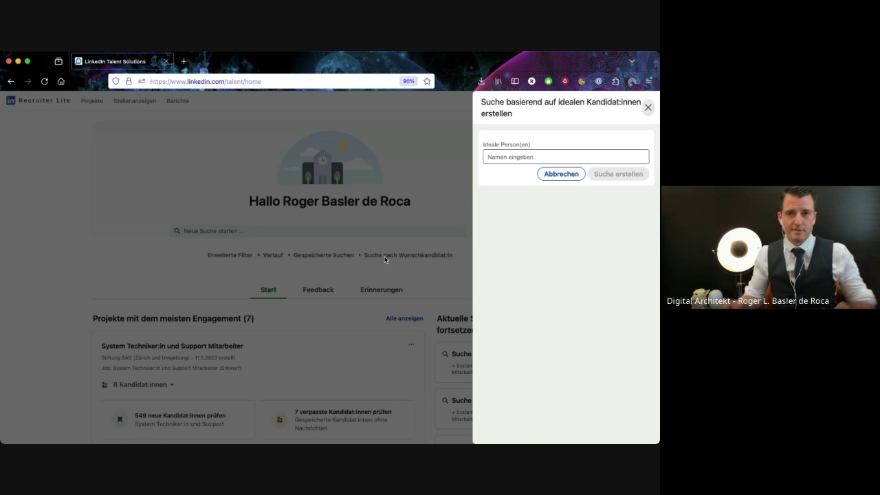
left_click(511, 152)
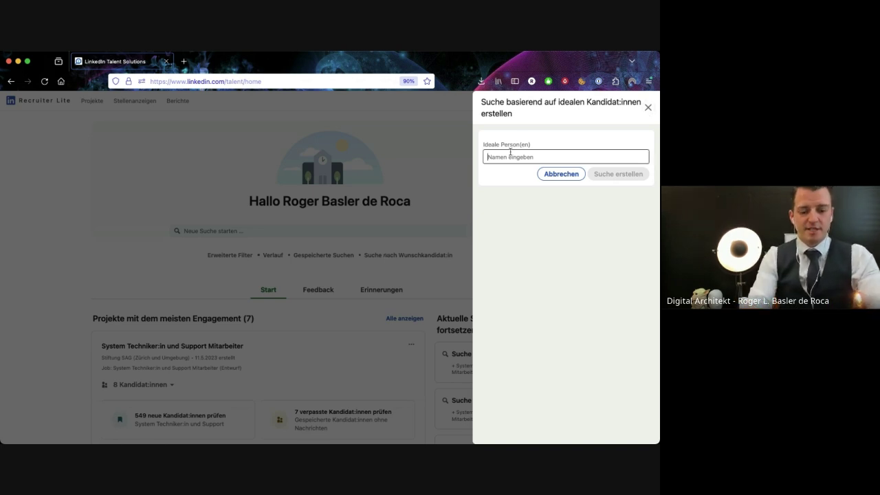
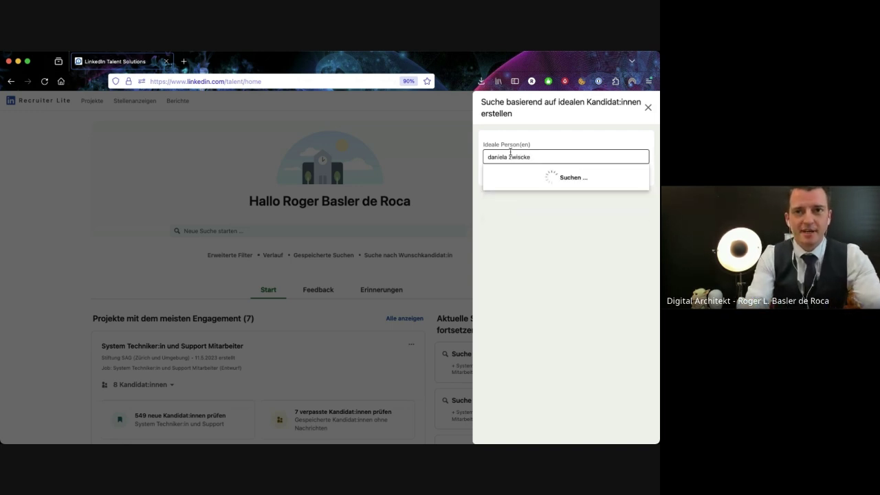
type("cker")
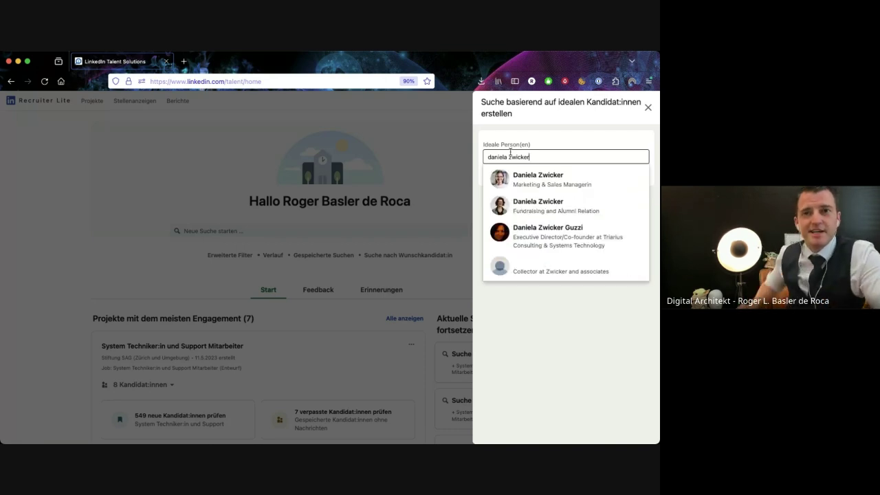
left_click(540, 176)
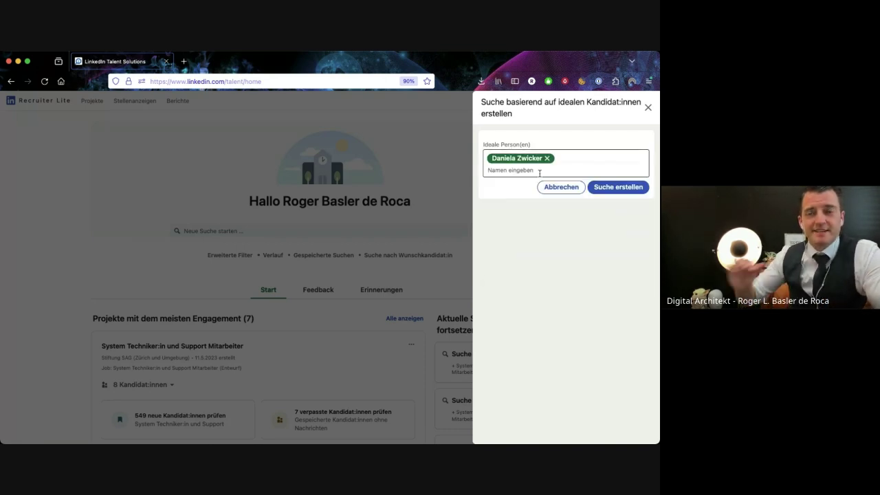
left_click(607, 187)
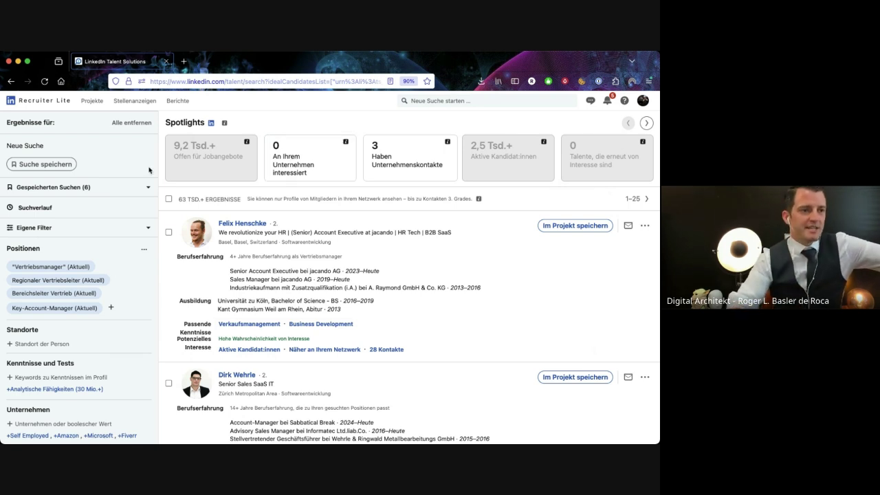
- Filter locations to Schweiz and Zürich Metropolitan Area, then apply the company-contacts spotlight
scroll(109, 270, "down", 2)
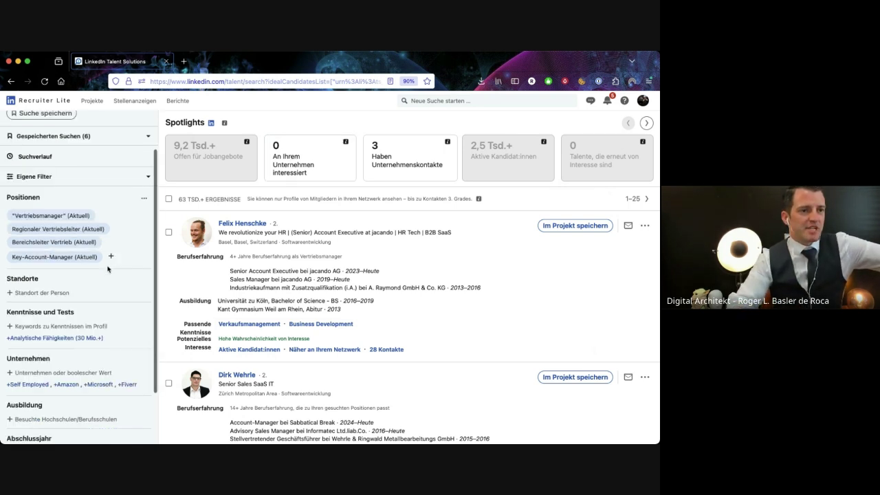
left_click(52, 293)
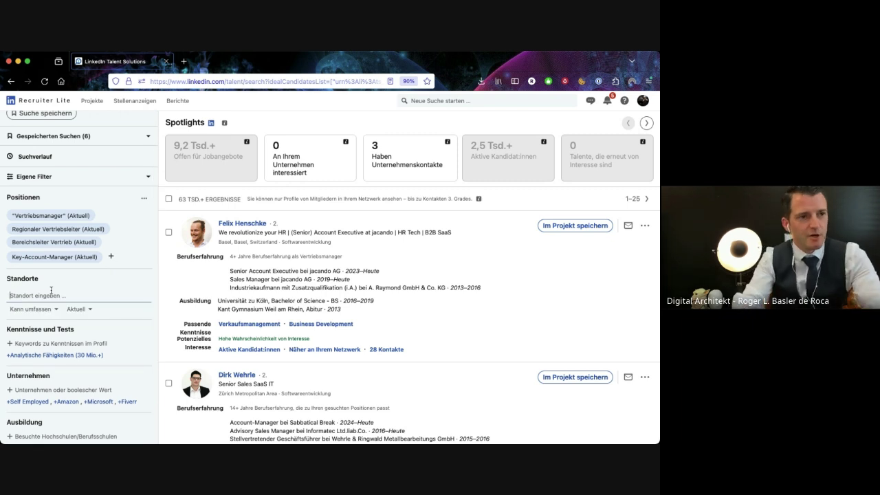
type("Schweiz")
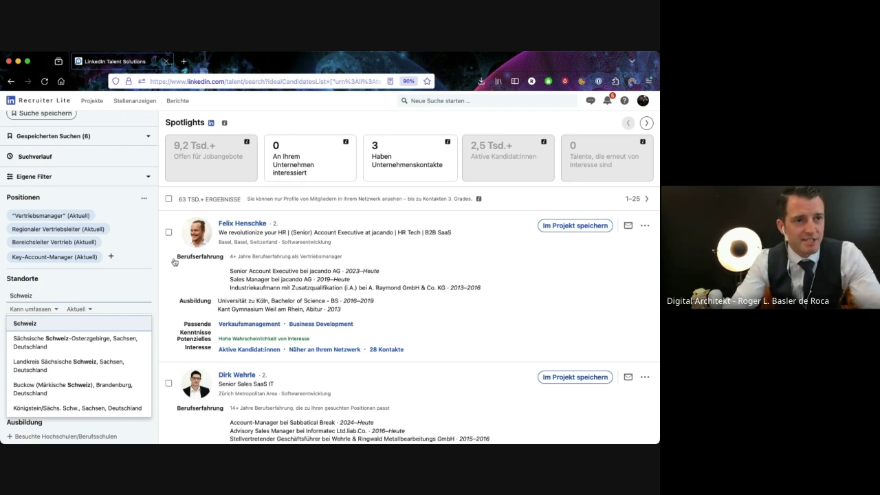
key("Return")
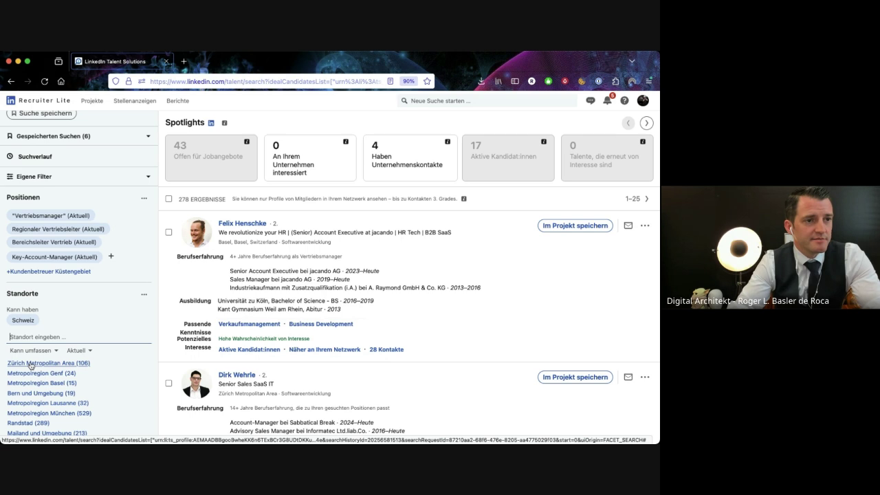
left_click(31, 365)
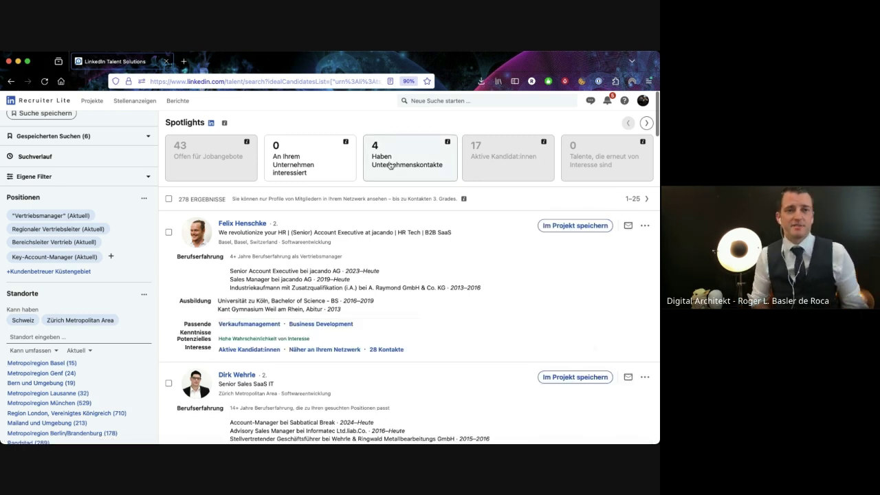
left_click(390, 165)
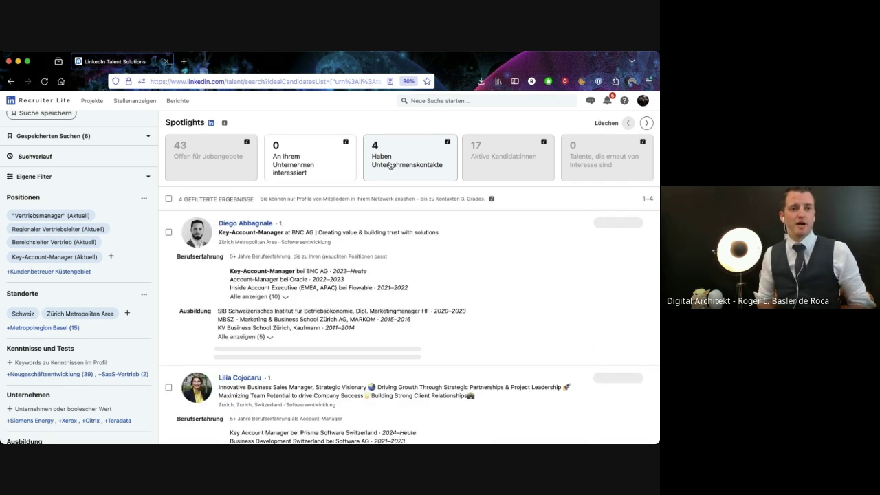
- Scroll through the 4 candidates with company contacts and back to the top
scroll(391, 165, "down", 5)
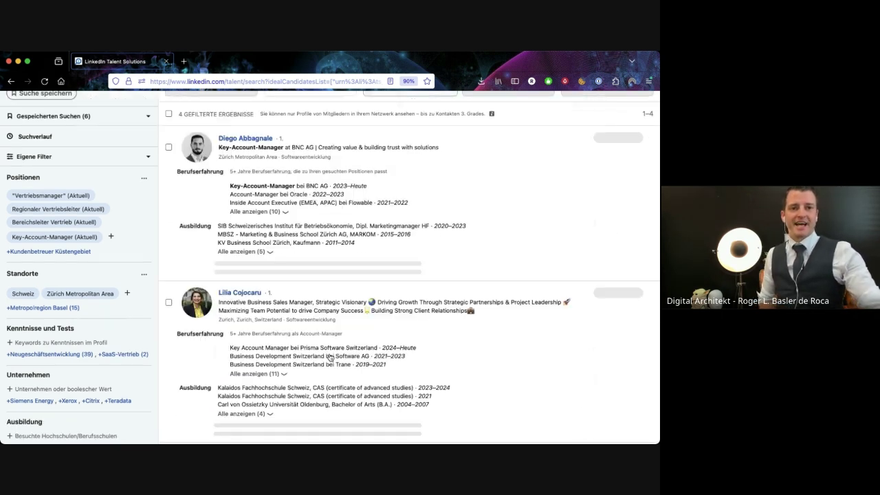
scroll(330, 357, "down", 5)
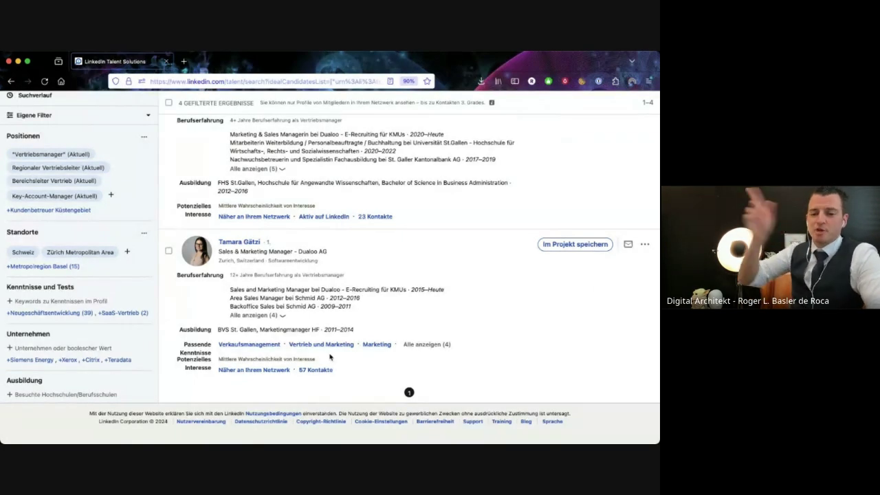
scroll(409, 195, "up", 10)
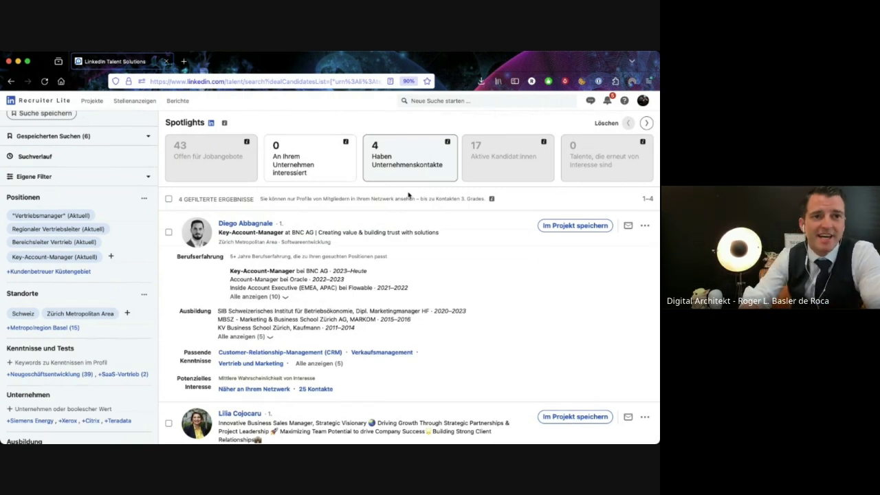
- Start a message to the first candidate, dismissing the visibility notice
left_click(628, 227)
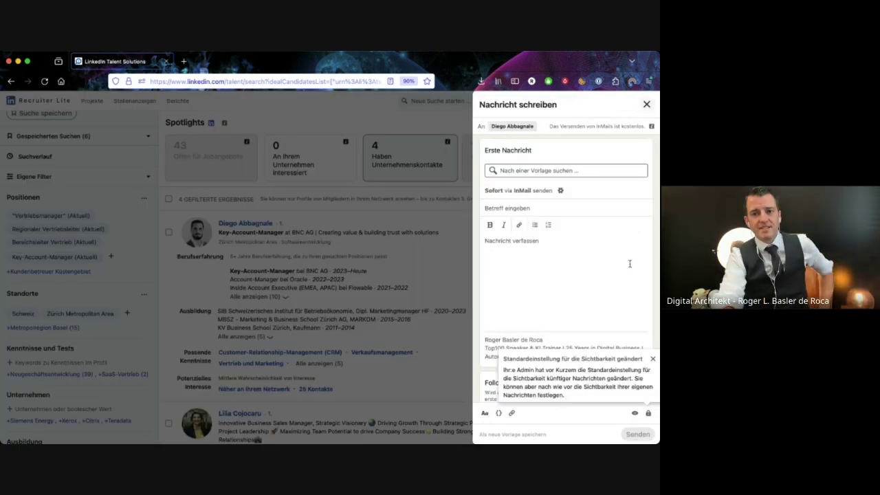
left_click(653, 358)
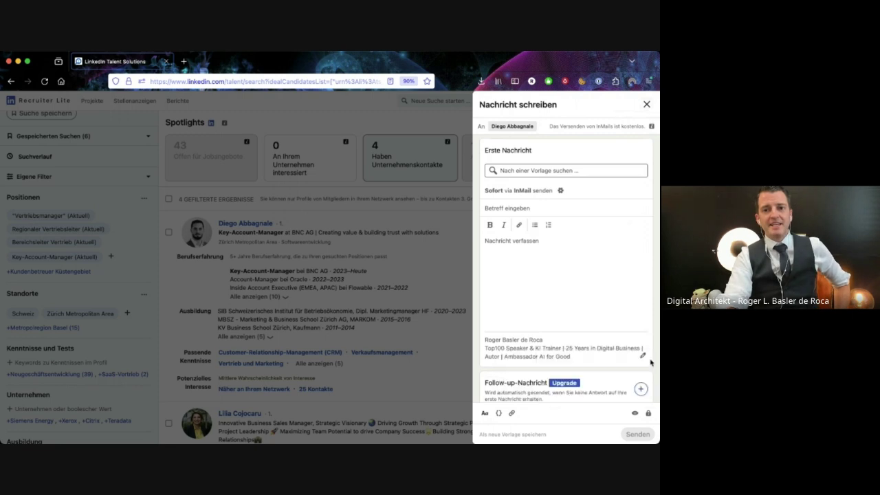
left_click(535, 254)
scroll(535, 252, "up", 1)
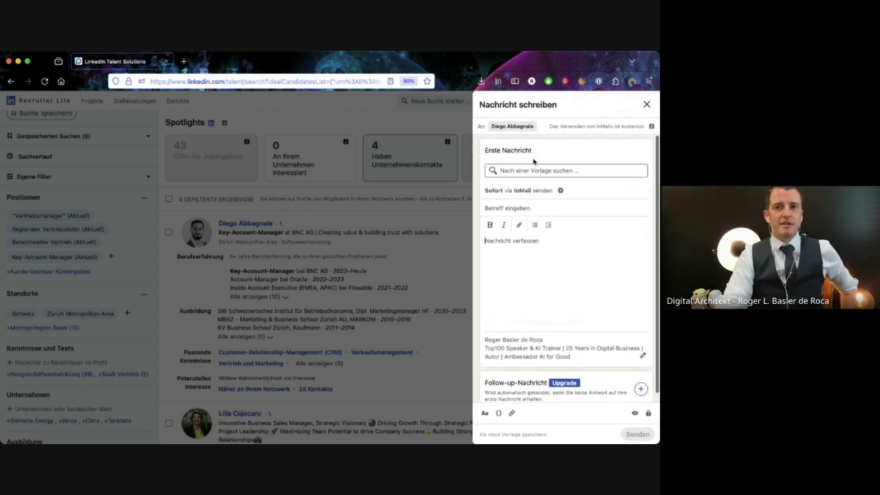
left_click(531, 165)
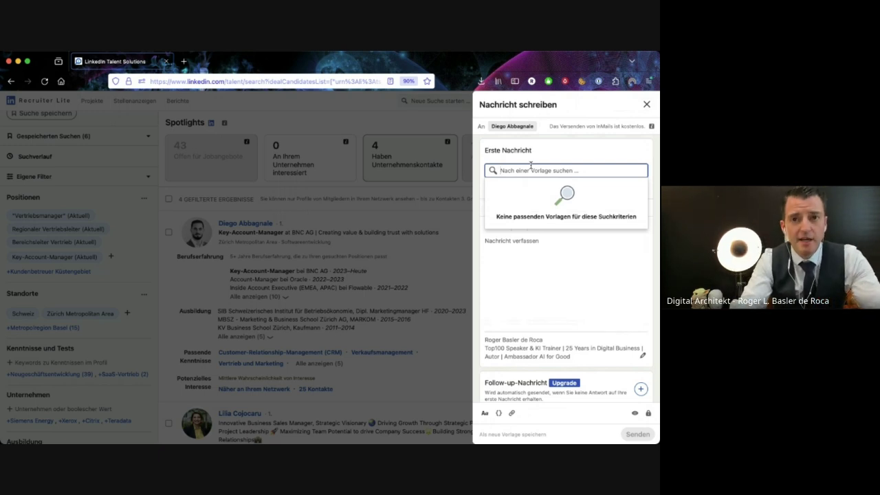
type("i")
key("BackSpace")
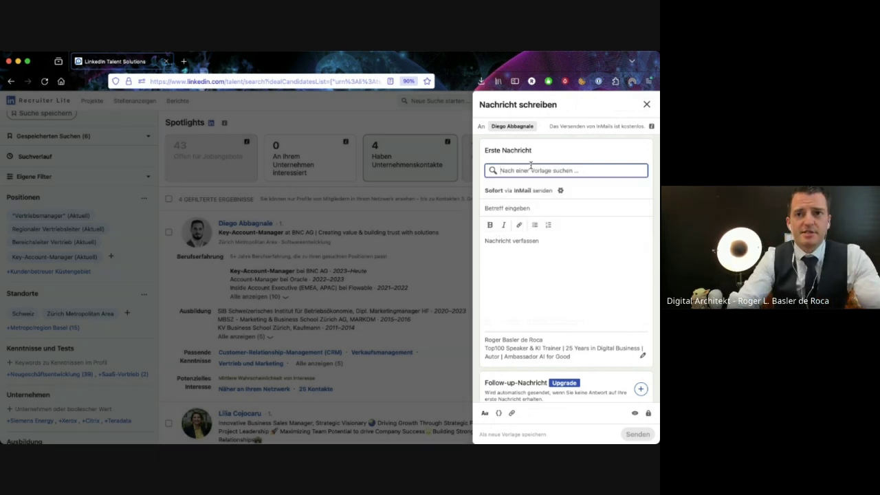
- Schedule the first message as e-mail for 28.6.2024 at 06:00 and save
left_click(560, 191)
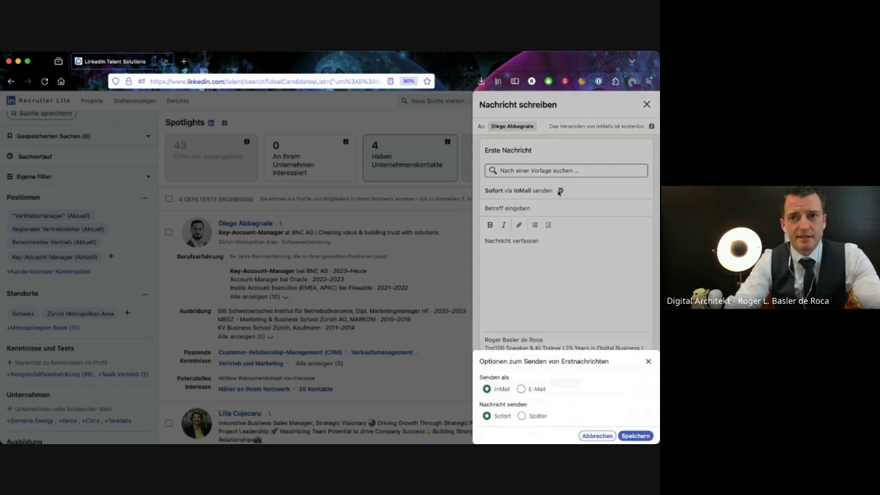
left_click(521, 389)
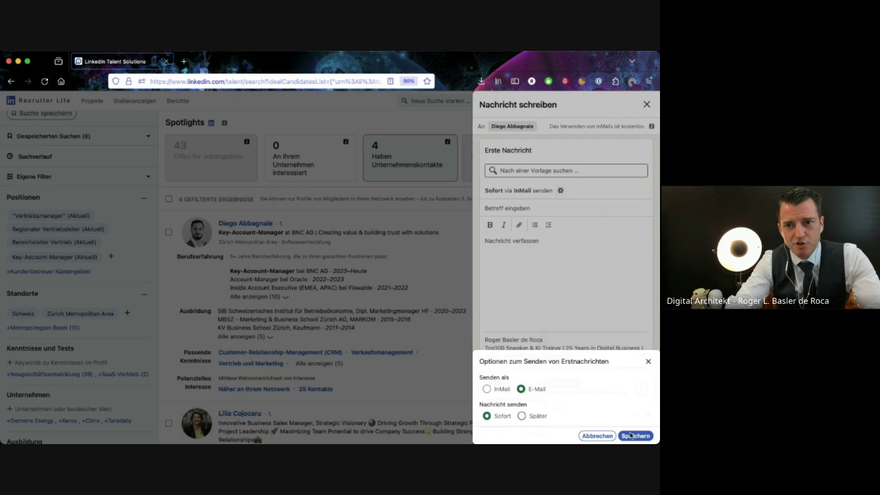
left_click(521, 417)
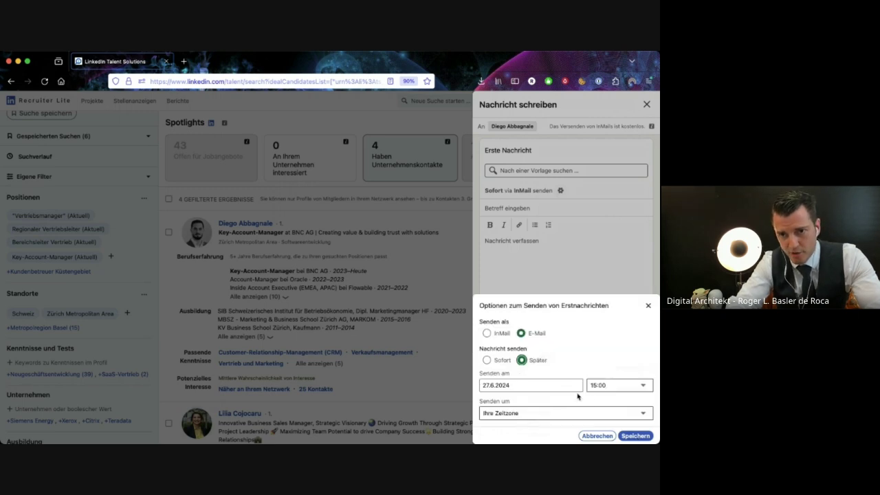
left_click(607, 387)
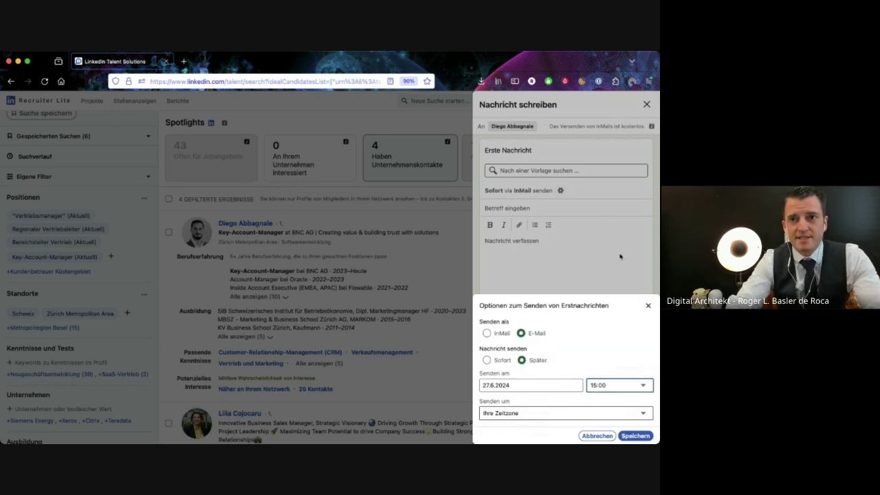
left_click(612, 192)
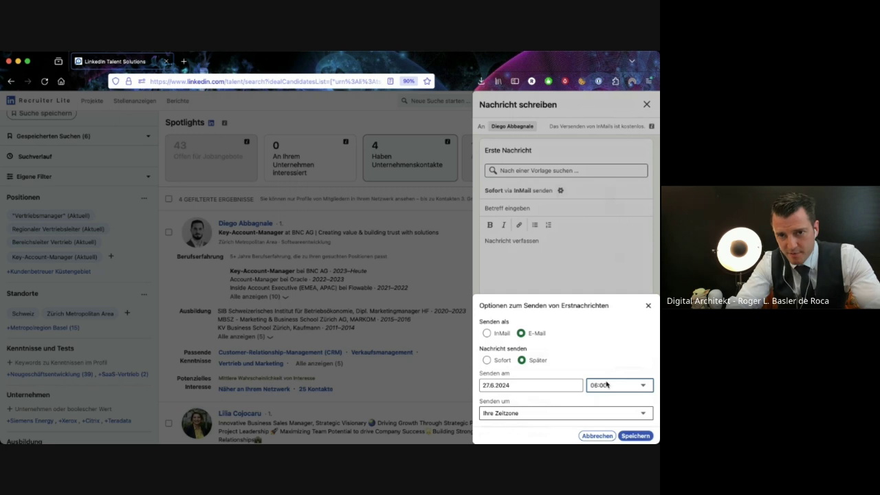
left_click(539, 384)
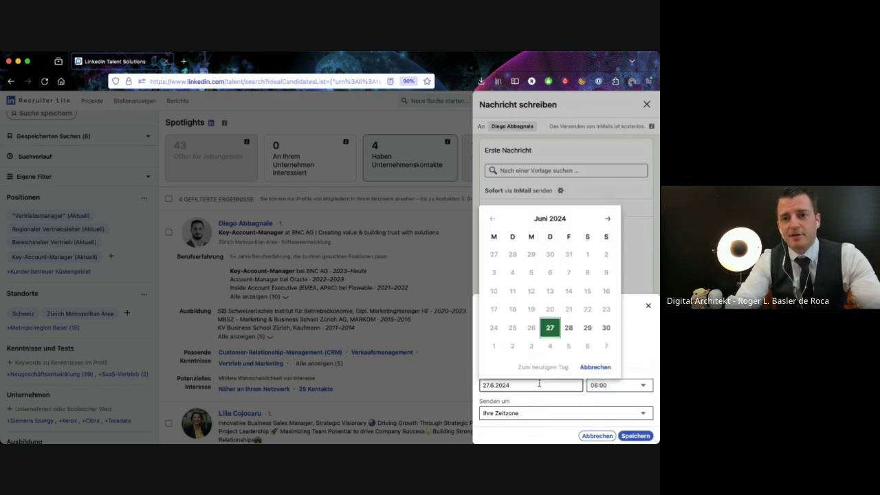
left_click(568, 328)
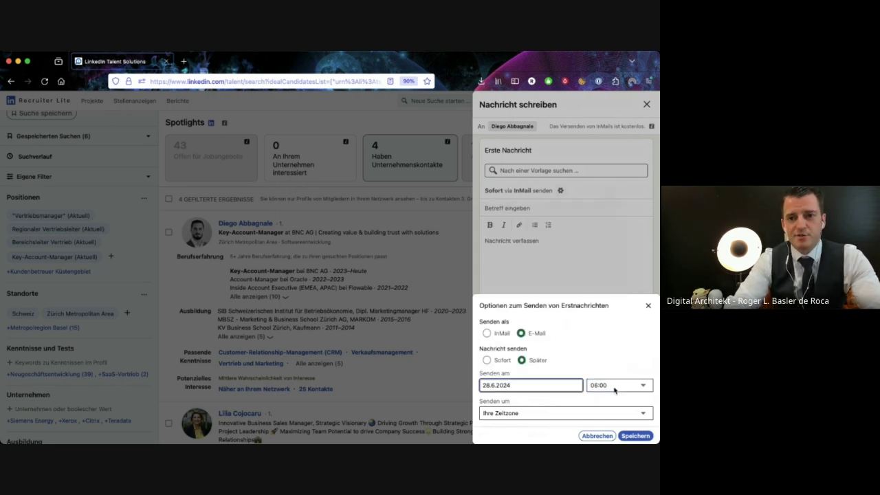
left_click(635, 436)
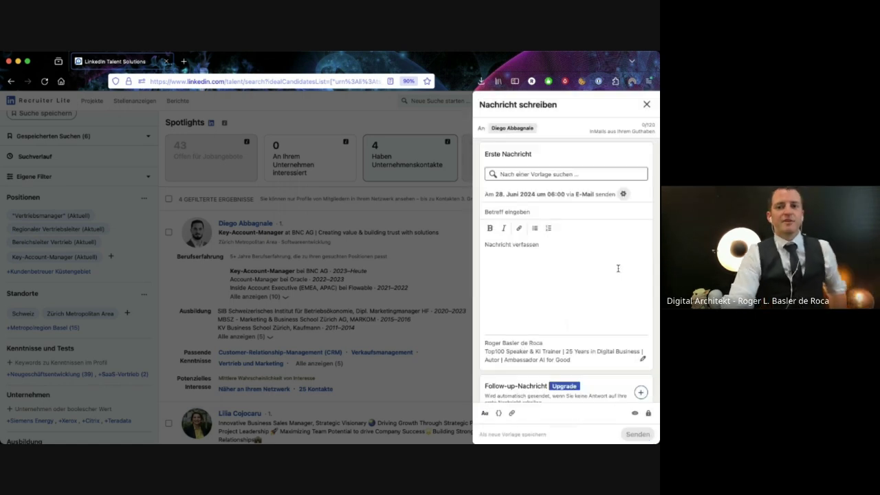
left_click(581, 269)
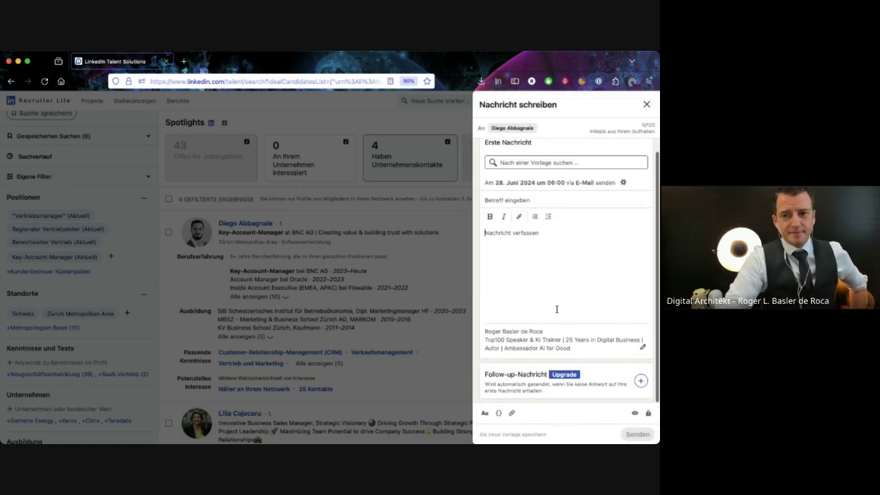
scroll(568, 304, "up", 1)
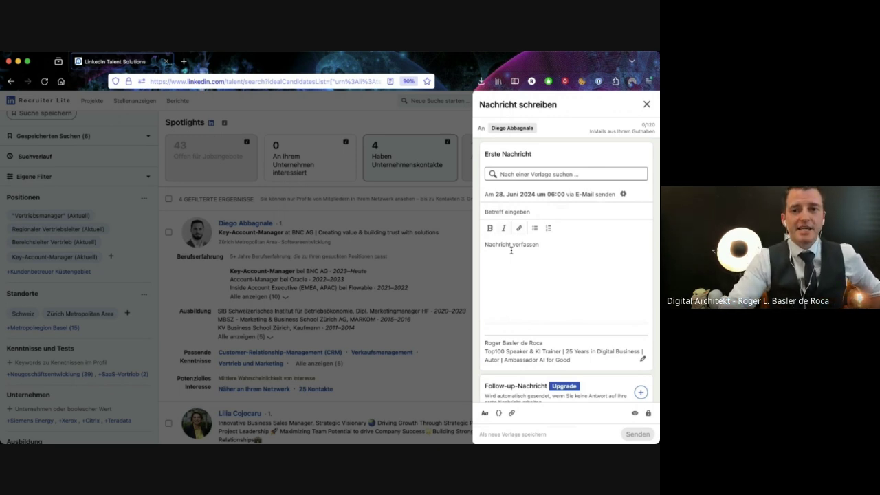
scroll(511, 251, "down", 1)
scroll(511, 250, "up", 1)
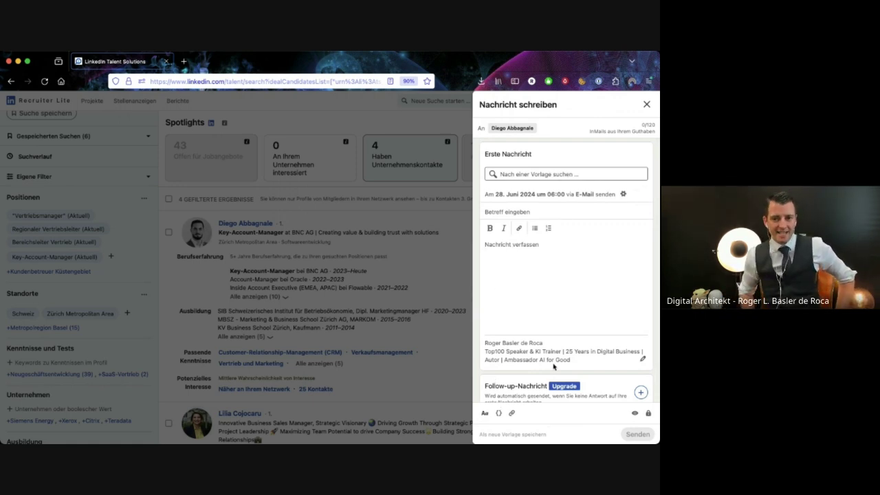
scroll(553, 366, "down", 1)
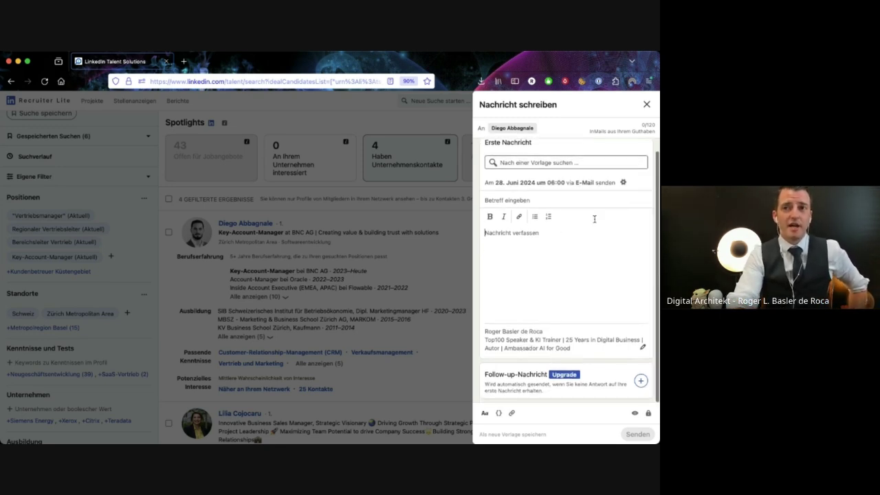
left_click_drag(648, 123, 645, 124)
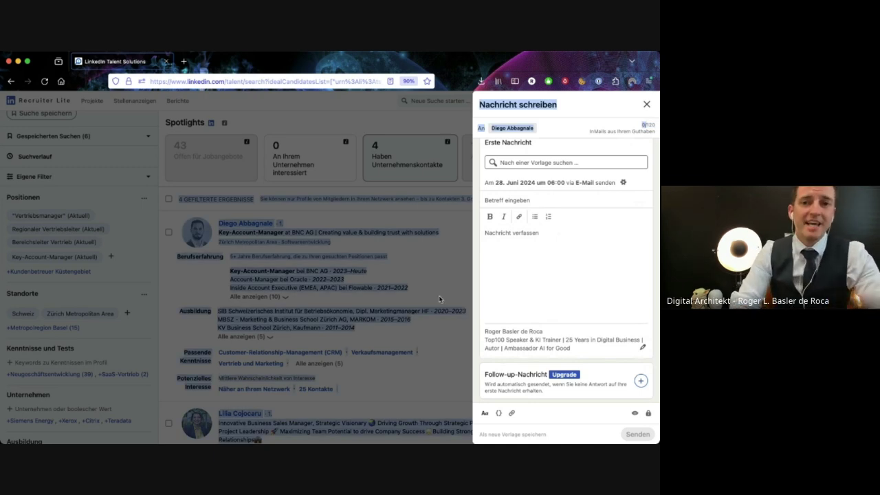
- Close and discard the unsent message draft
left_click(427, 286)
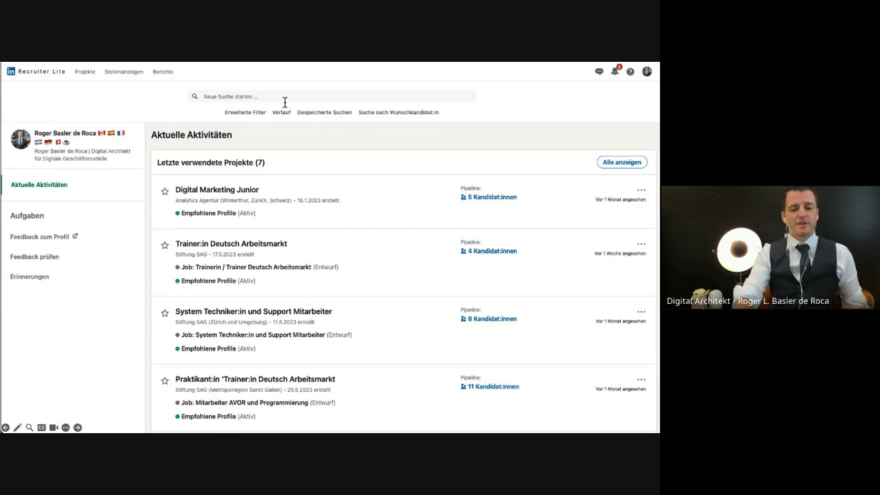
- Create an ideal-candidate search from the first suggestion for the typed person's name
left_click(368, 112)
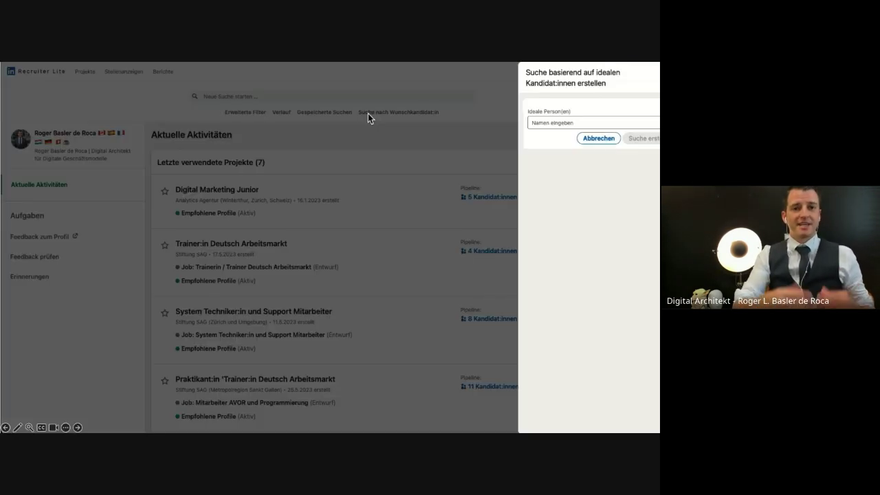
left_click(510, 122)
type("abdullah")
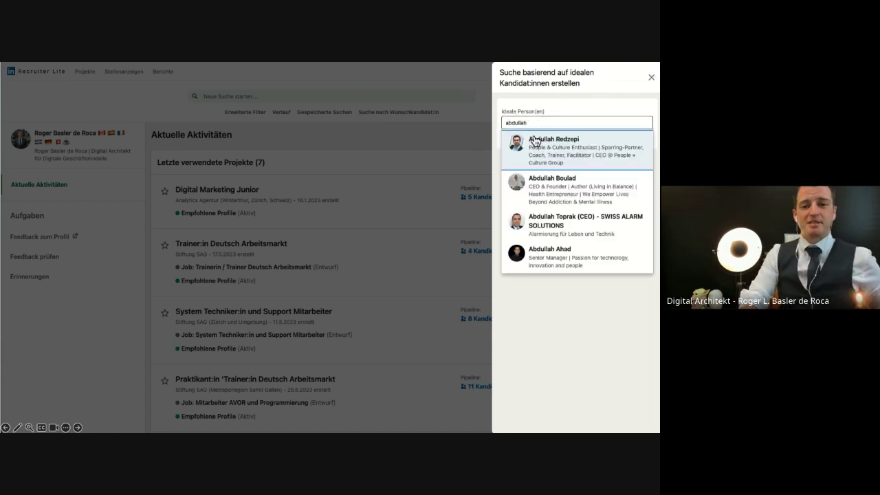
left_click(535, 143)
left_click(626, 151)
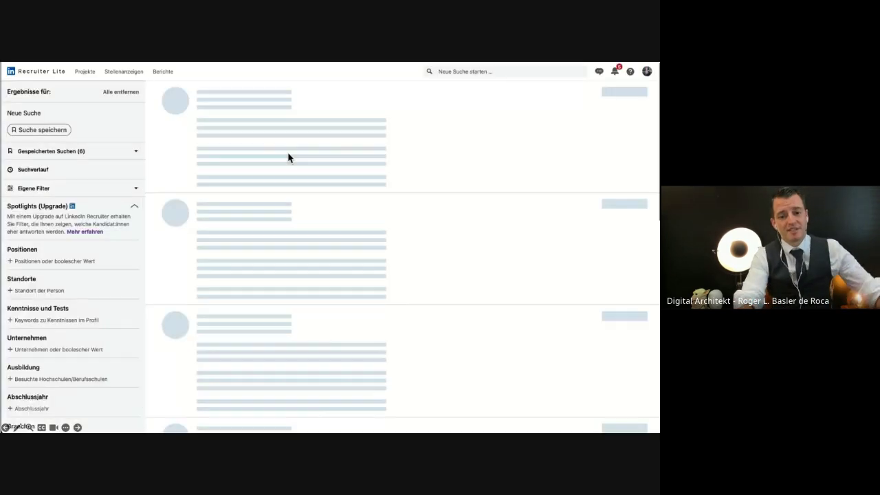